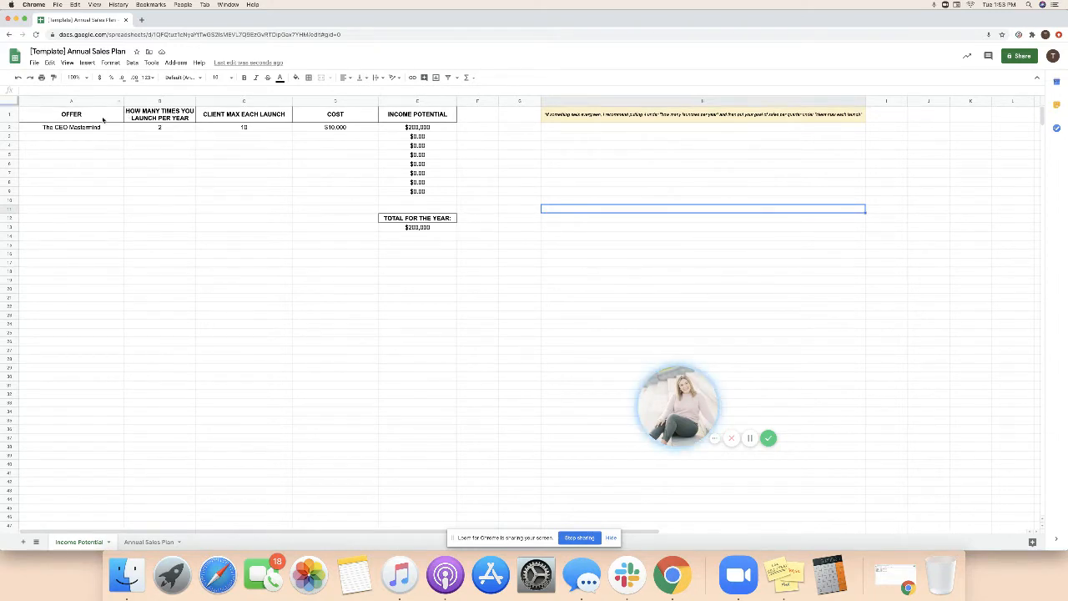
pyautogui.moveTo(103, 127); pyautogui.dragTo(98, 174)
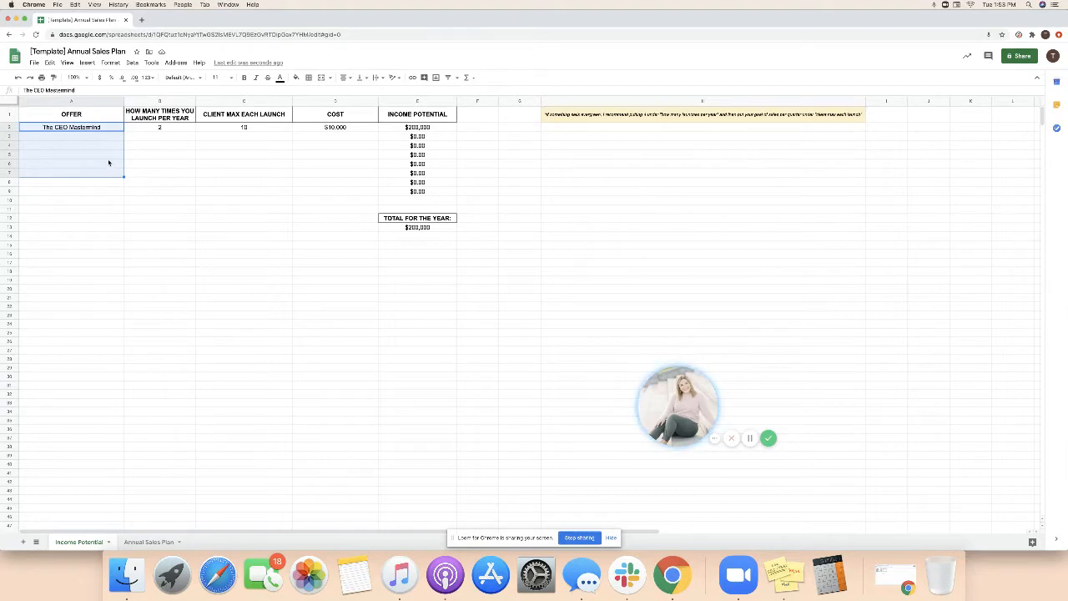
pyautogui.click(103, 156)
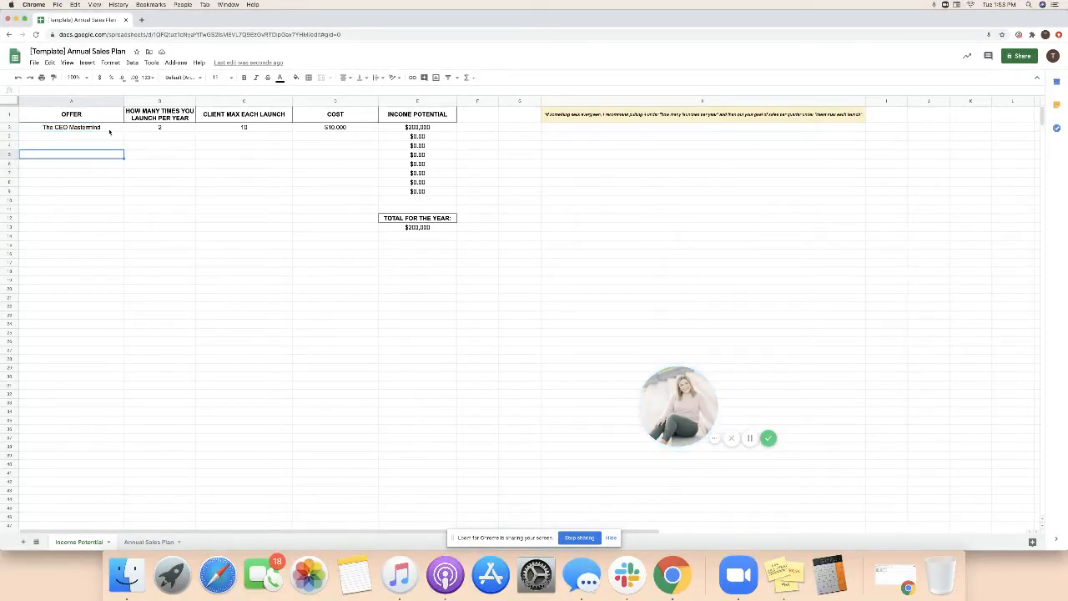
pyautogui.click(160, 129)
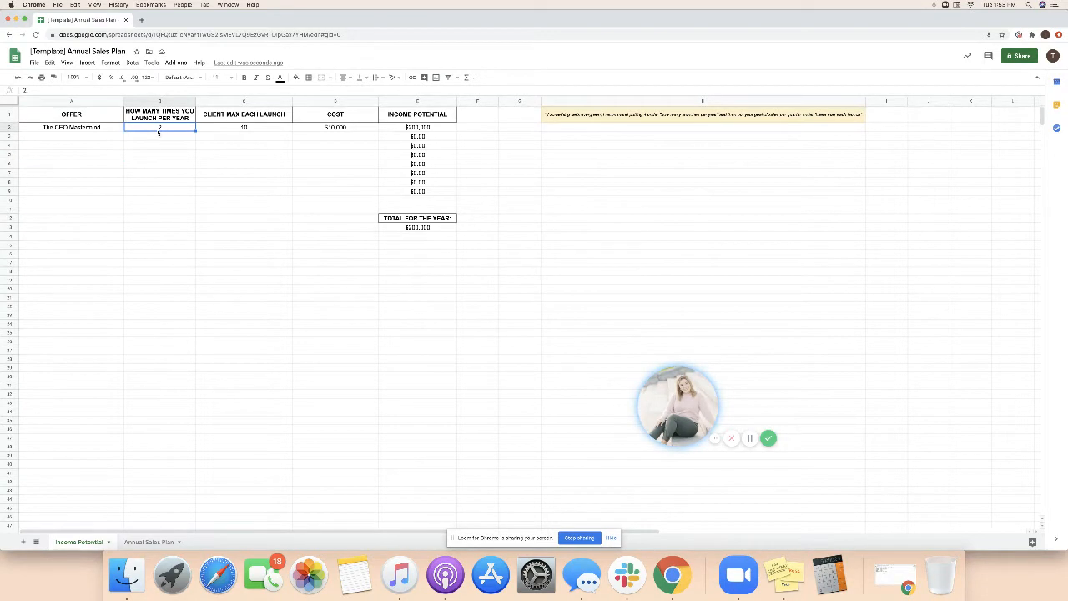
pyautogui.click(234, 117)
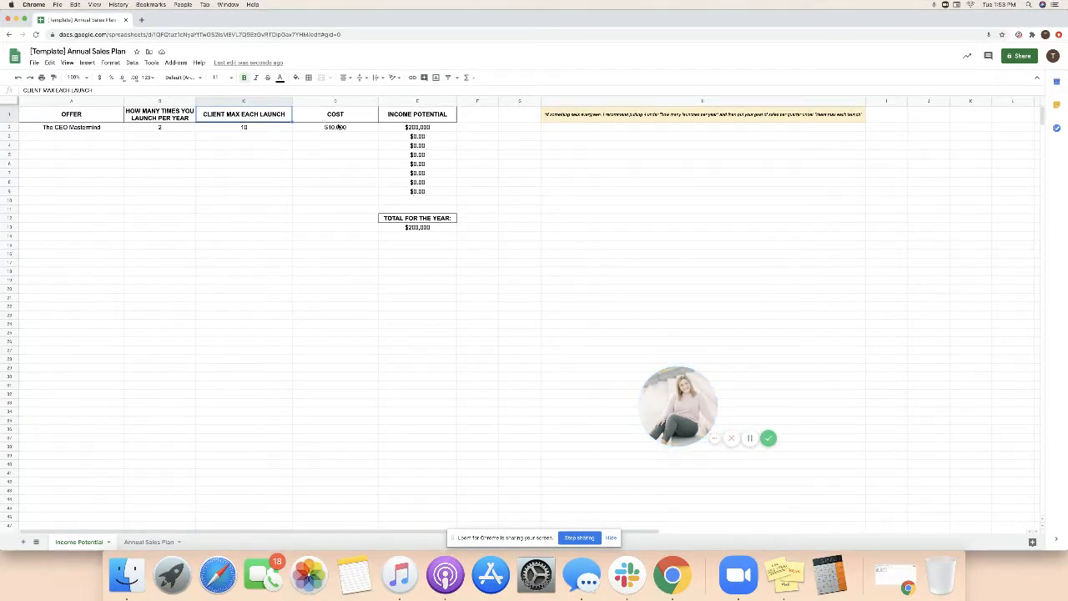
# Add the offer "Group Program (8 week)" below The CEO Mastermind with 3 launches per year, 15 clients per launch and a cost of 1200.
pyautogui.click(94, 137)
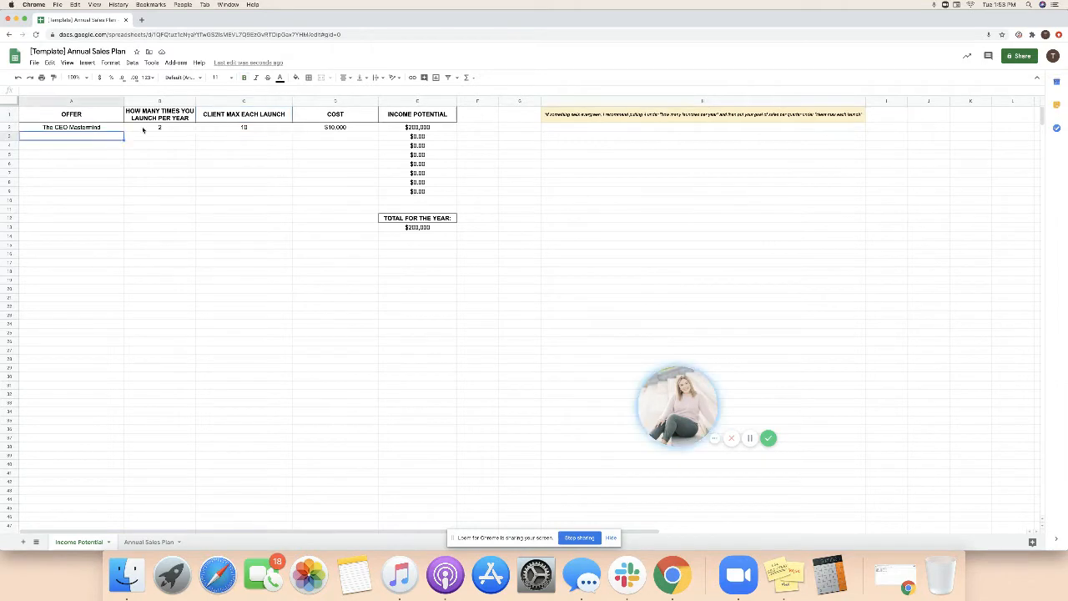
pyautogui.write('Gro')
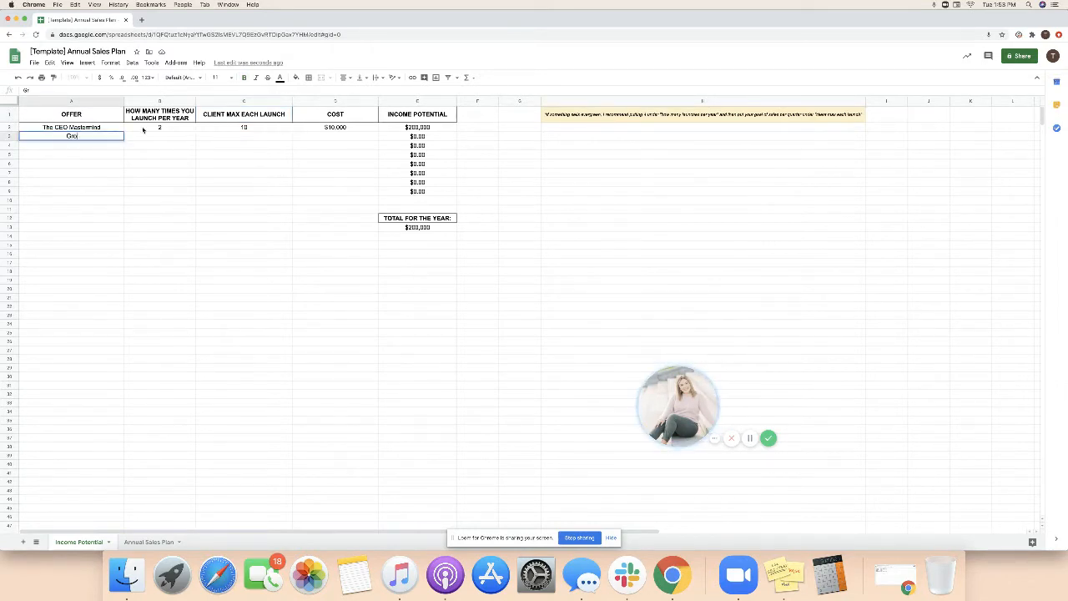
pyautogui.write('up Program (8 week)')
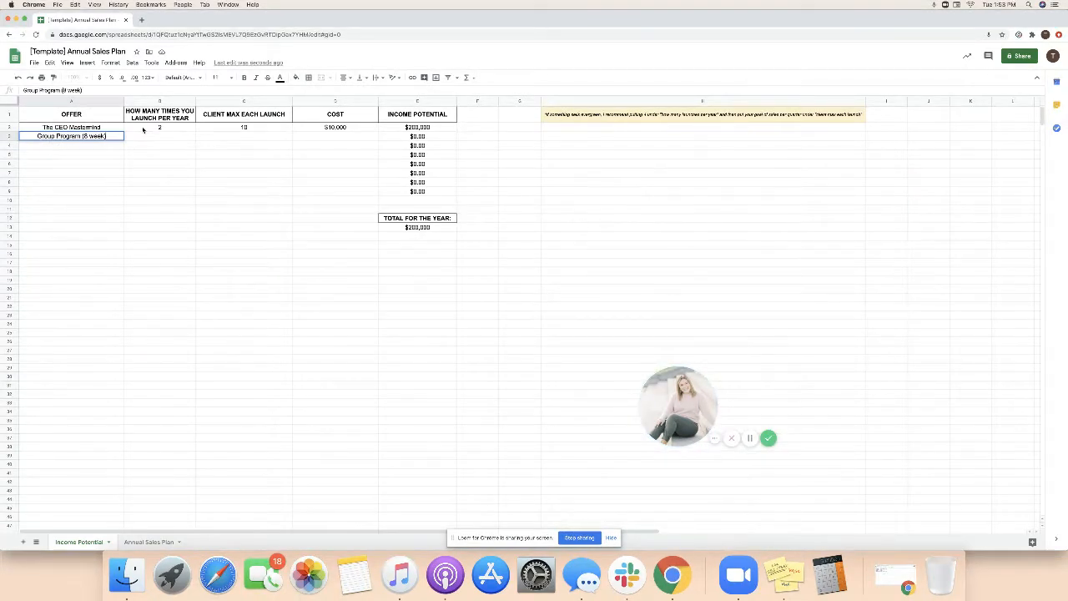
pyautogui.press('Tab')
pyautogui.hscroll(10, 144, 129)
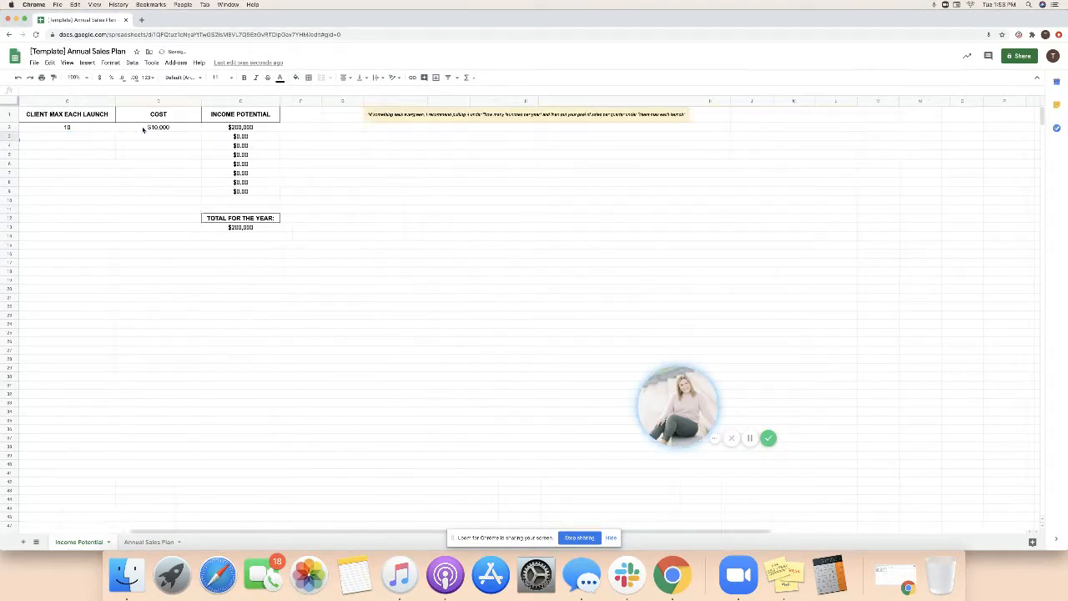
pyautogui.moveTo(428, 531); pyautogui.dragTo(80, 531)
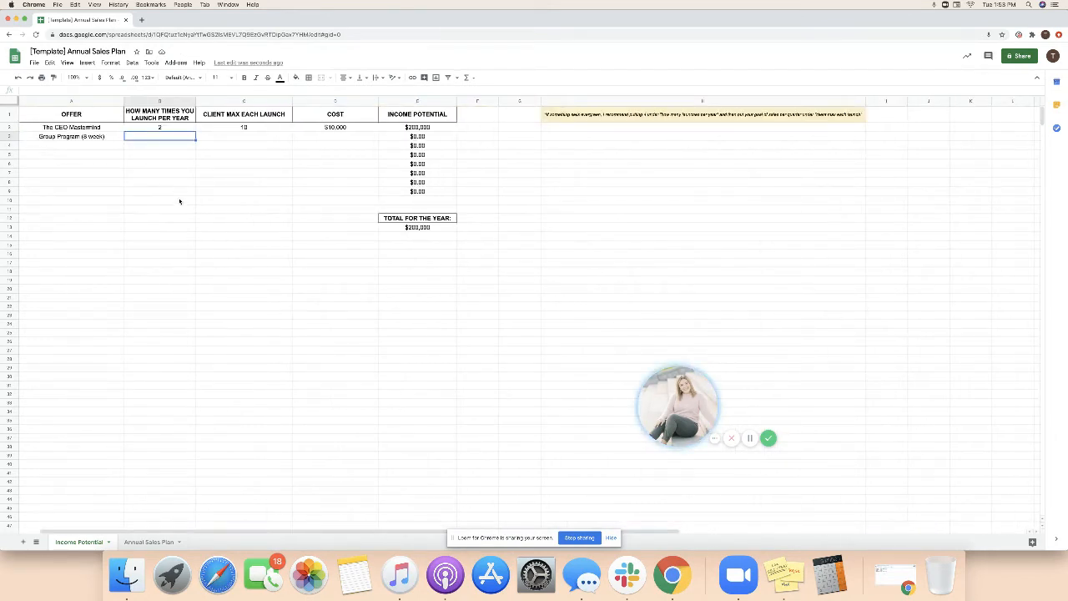
pyautogui.write('3')
pyautogui.press('Tab')
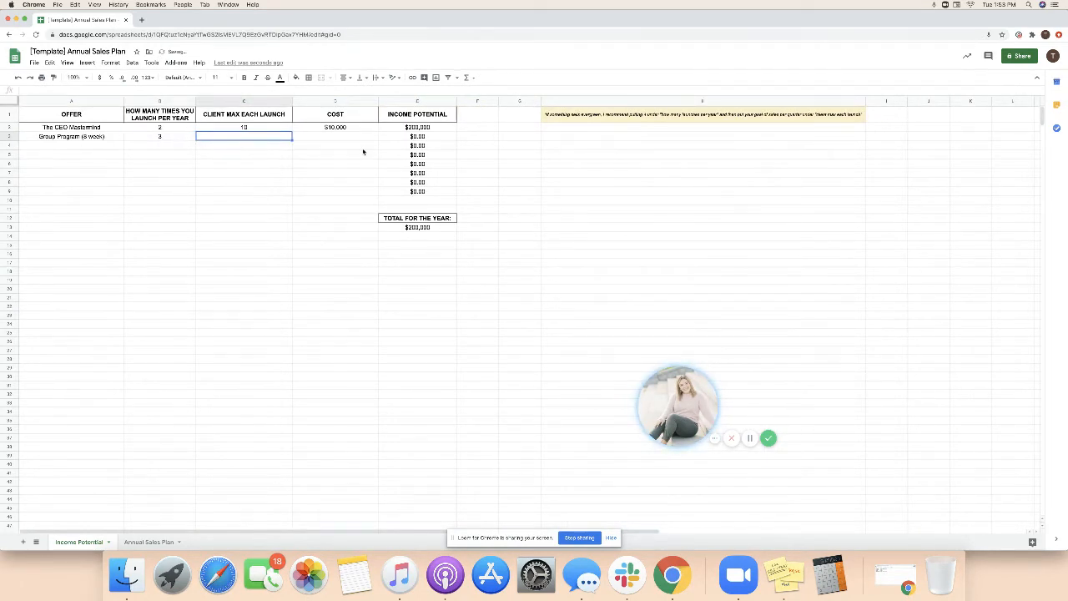
pyautogui.write('15')
pyautogui.press('Tab')
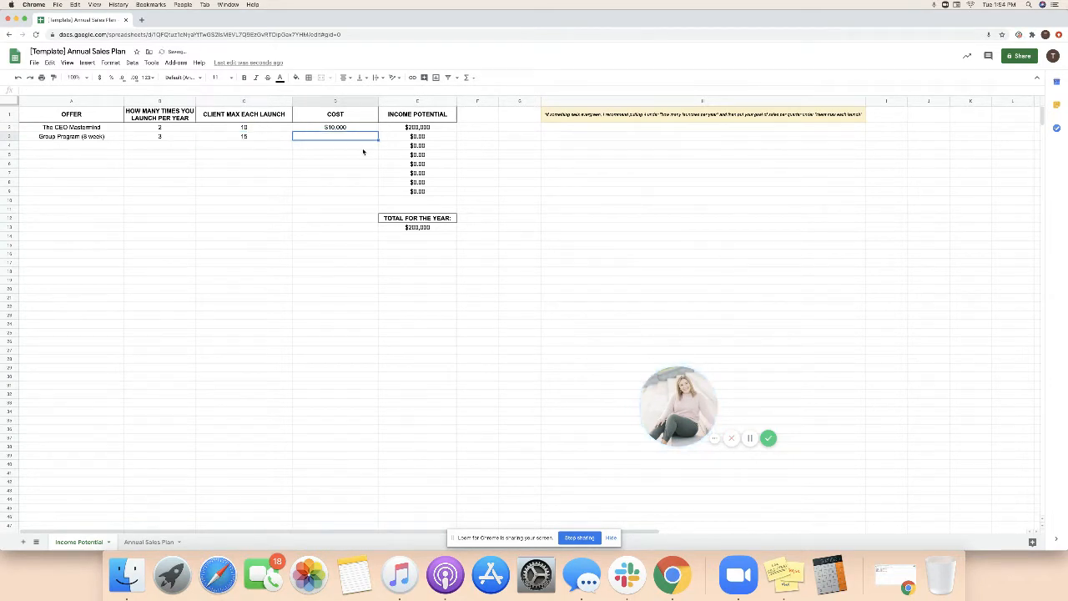
pyautogui.write('1200')
pyautogui.press('Tab')
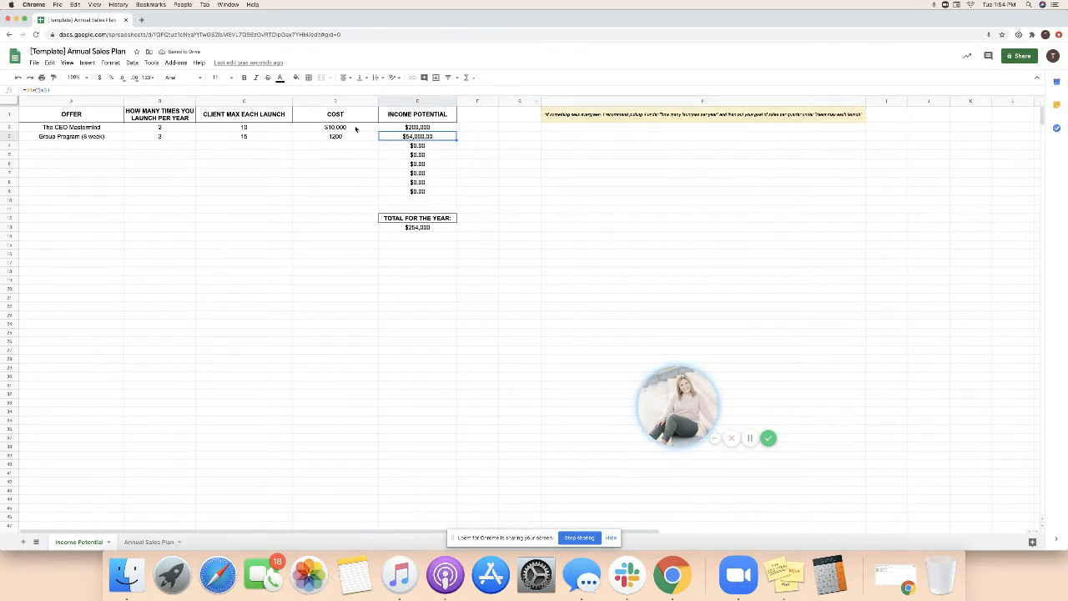
# Format the Group Program's cost as currency and check its income potential and the yearly total.
pyautogui.click(338, 137)
pyautogui.click(99, 77)
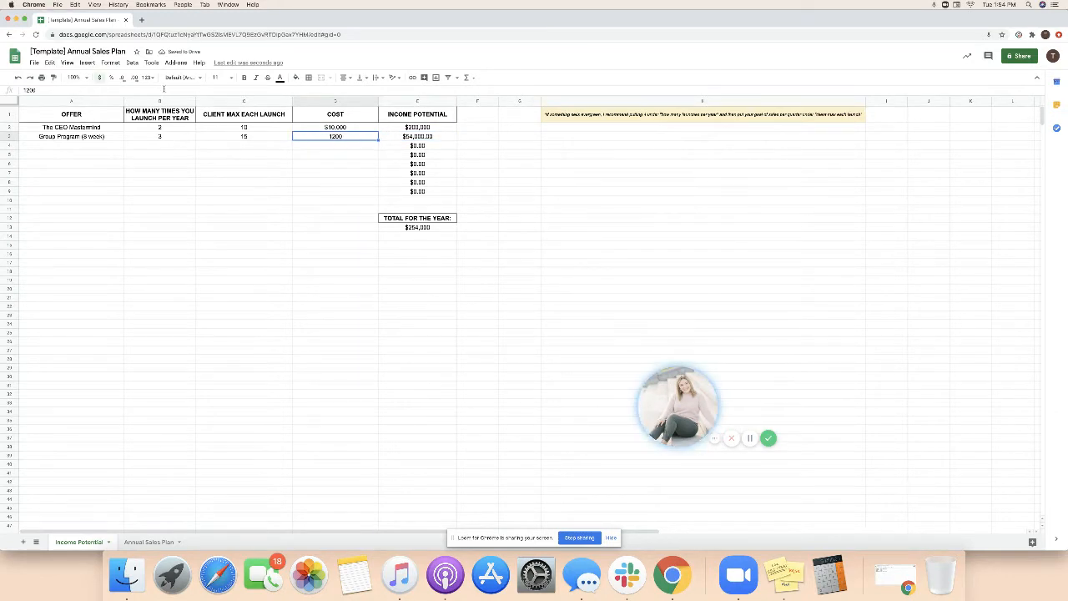
pyautogui.click(422, 137)
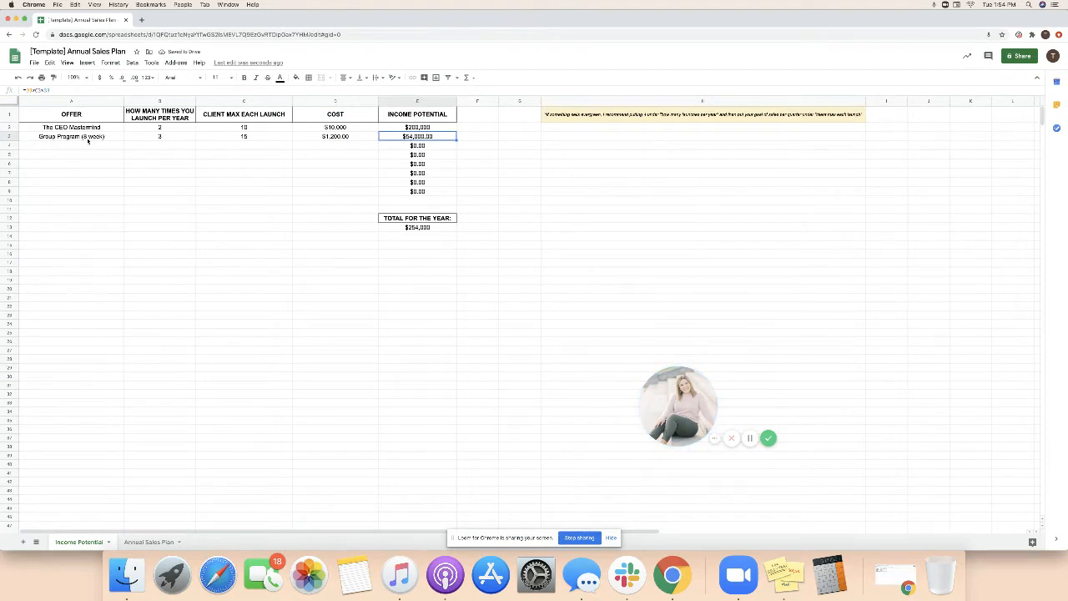
pyautogui.click(410, 227)
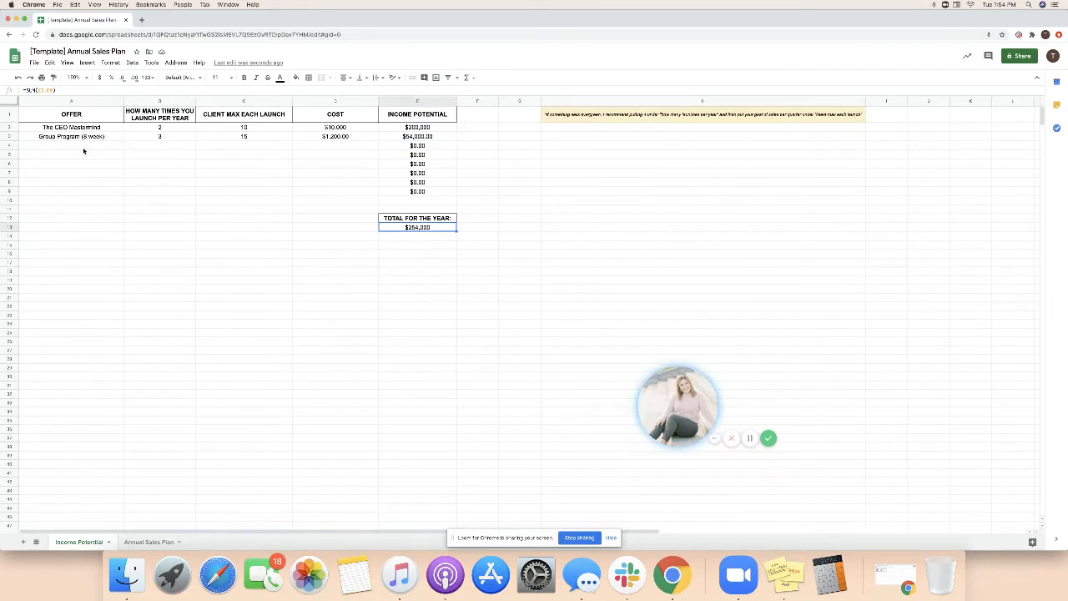
# Add the offer "Online Course" in row 4 with 4 launches per year, 25 clients per launch and a cost of 497.
pyautogui.click(83, 148)
pyautogui.write('Onl')
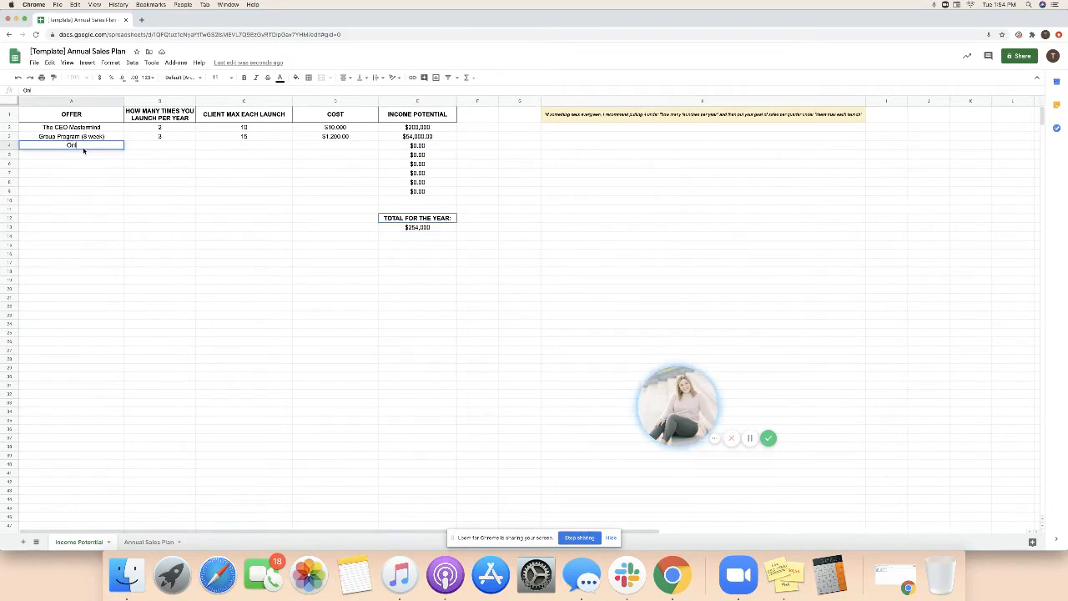
pyautogui.write('ine Course')
pyautogui.press('Tab')
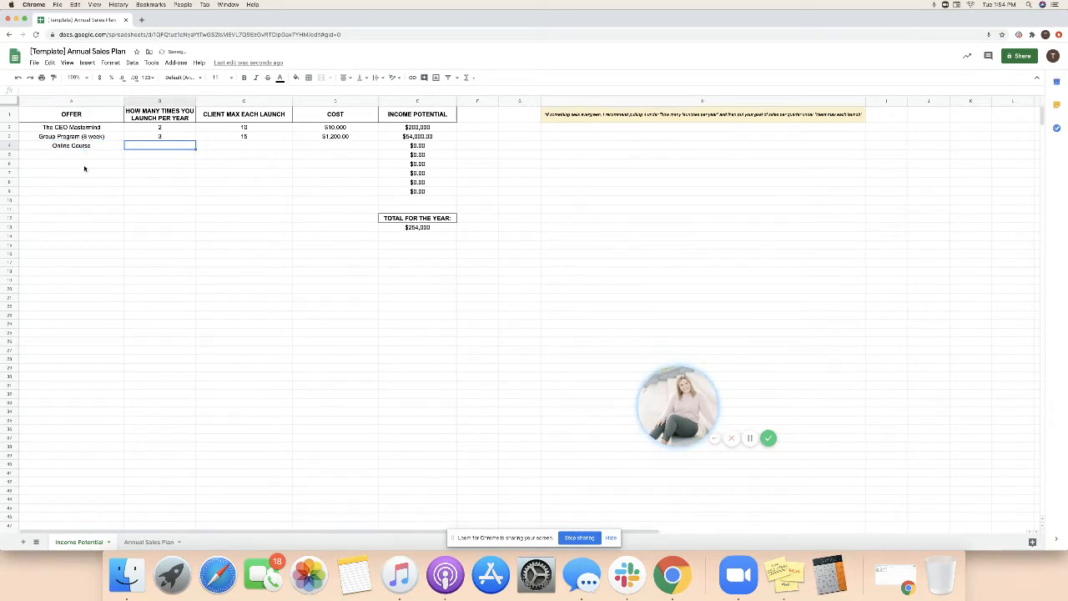
pyautogui.write('4')
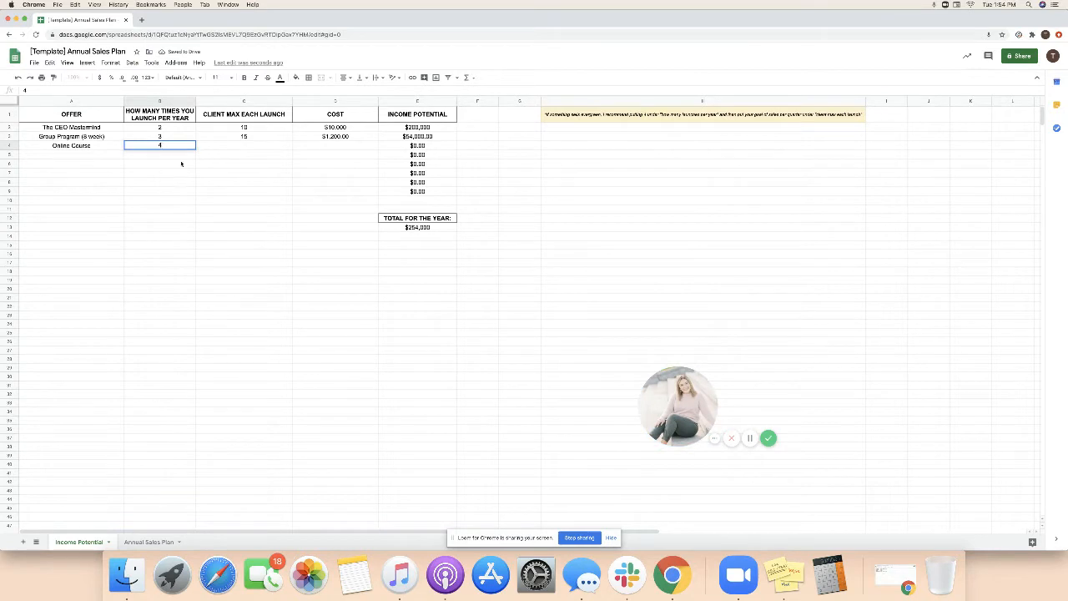
pyautogui.click(180, 164)
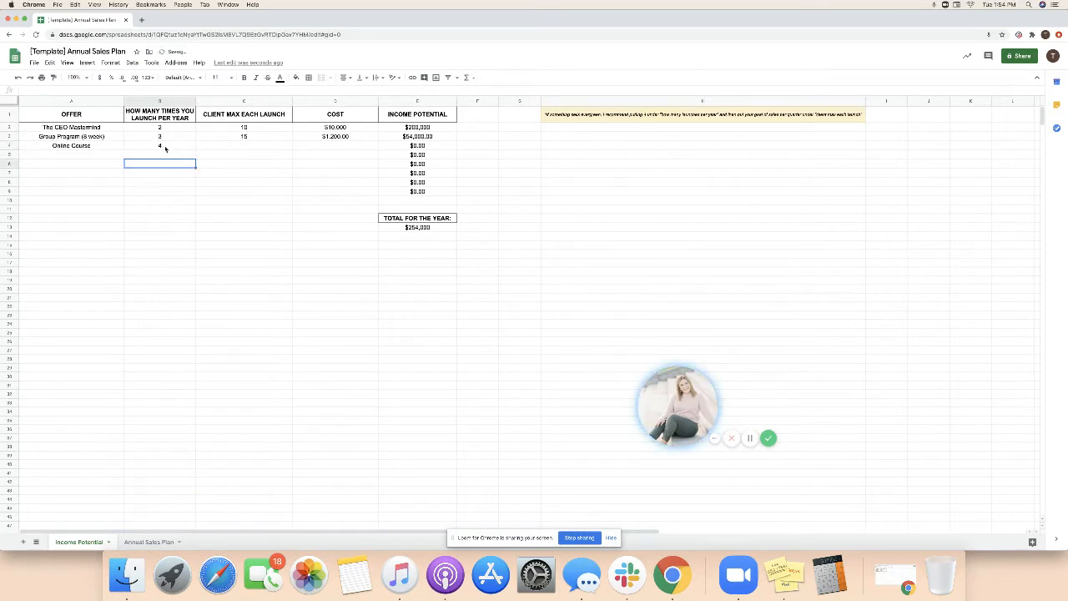
pyautogui.click(235, 147)
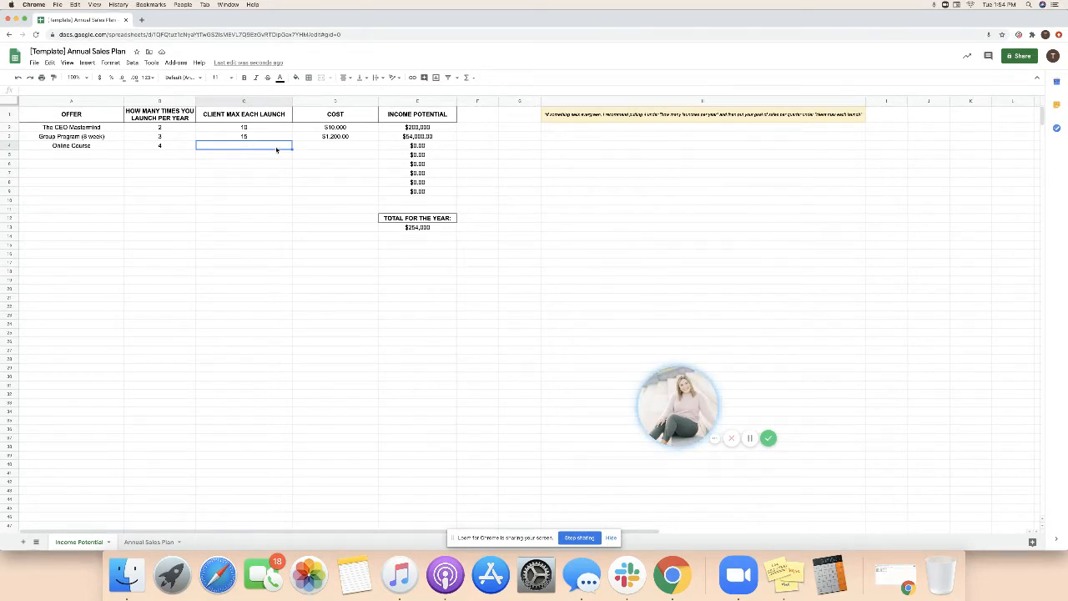
pyautogui.write('25')
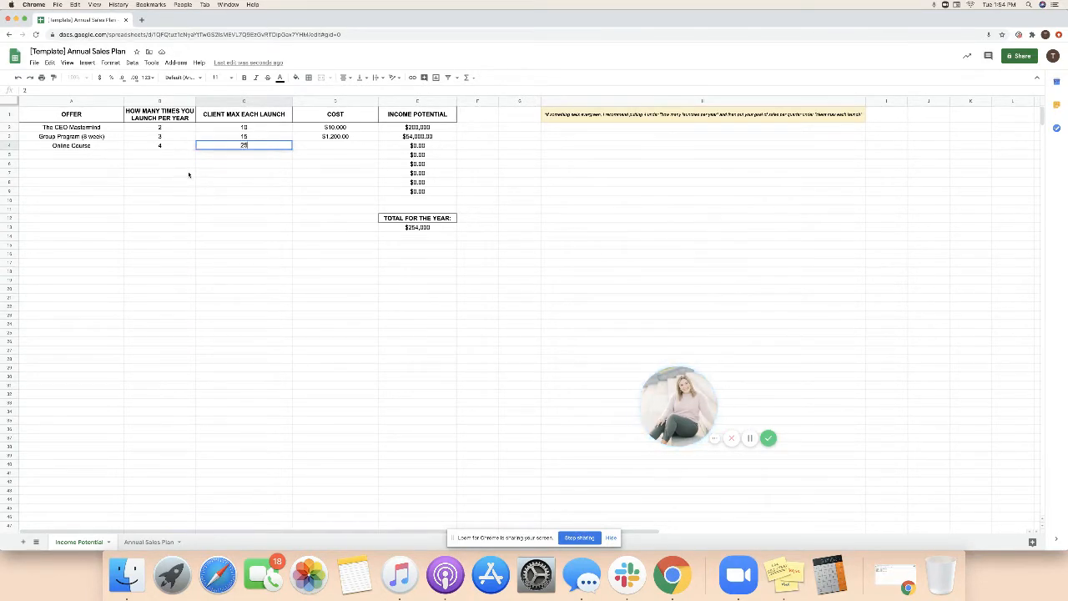
pyautogui.press('Tab')
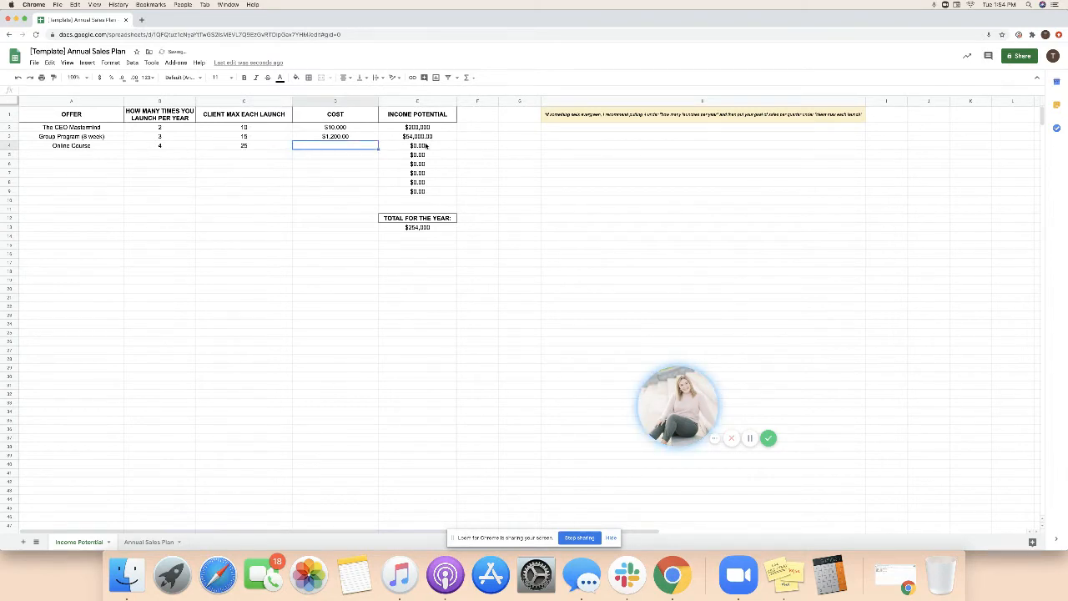
pyautogui.write('497')
pyautogui.press('Tab')
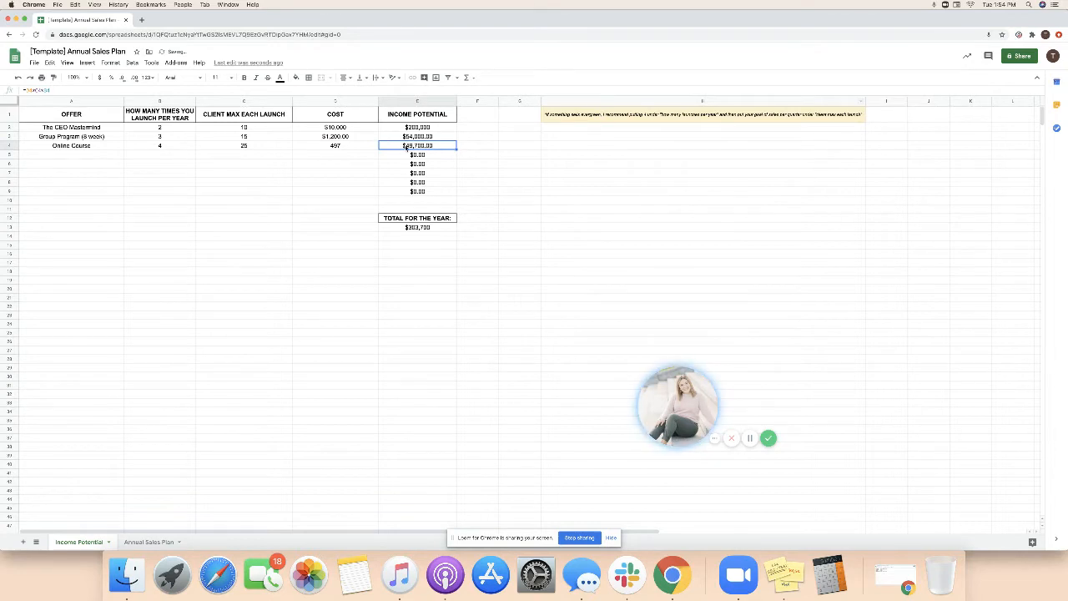
pyautogui.click(79, 148)
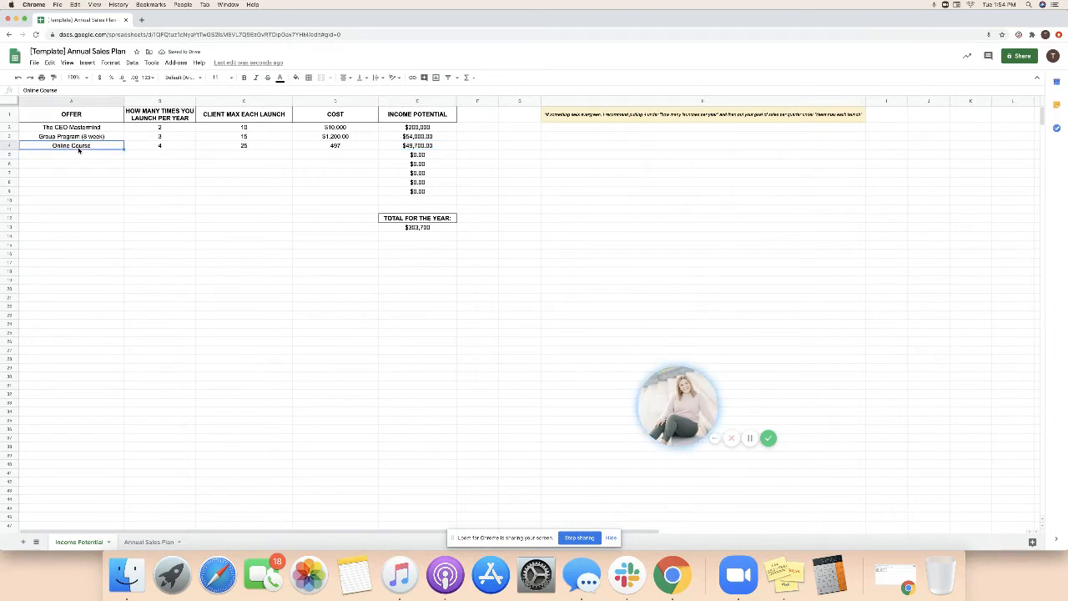
# On the Annual Sales Plan sheet, add "Group Program (6 weeks)" to the offer list with 3 launches per year.
pyautogui.click(151, 543)
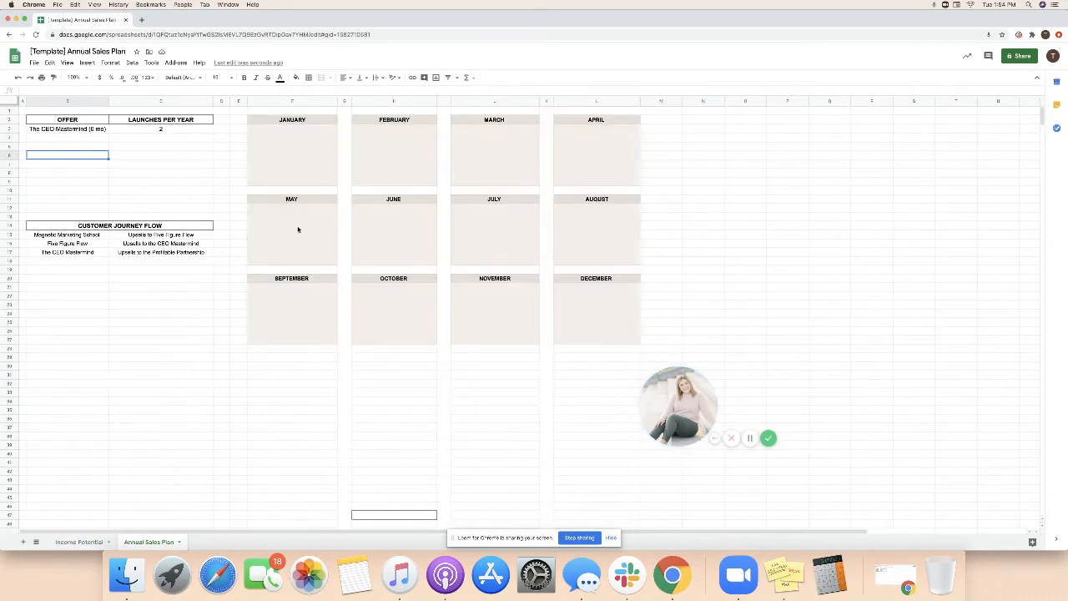
pyautogui.click(141, 359)
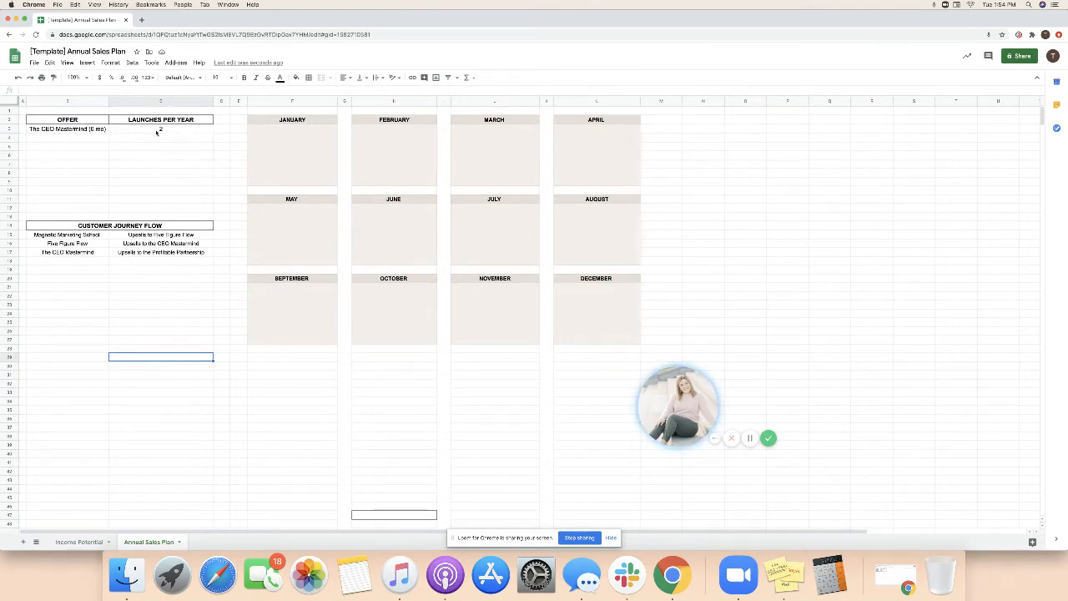
pyautogui.click(71, 138)
pyautogui.write('Group P')
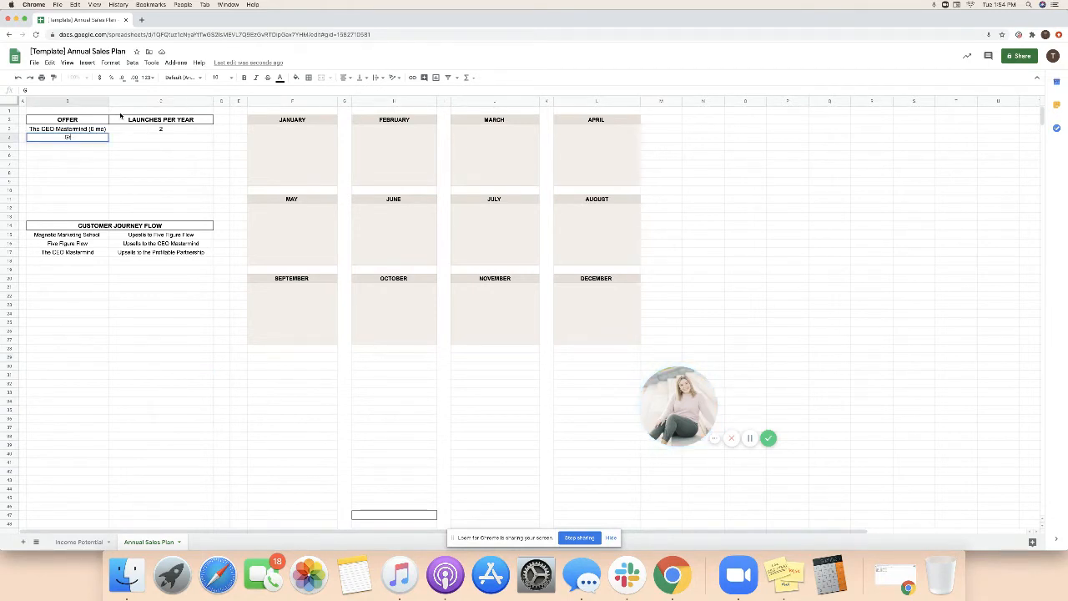
pyautogui.write('rogram (6 weeks)')
pyautogui.press('Tab')
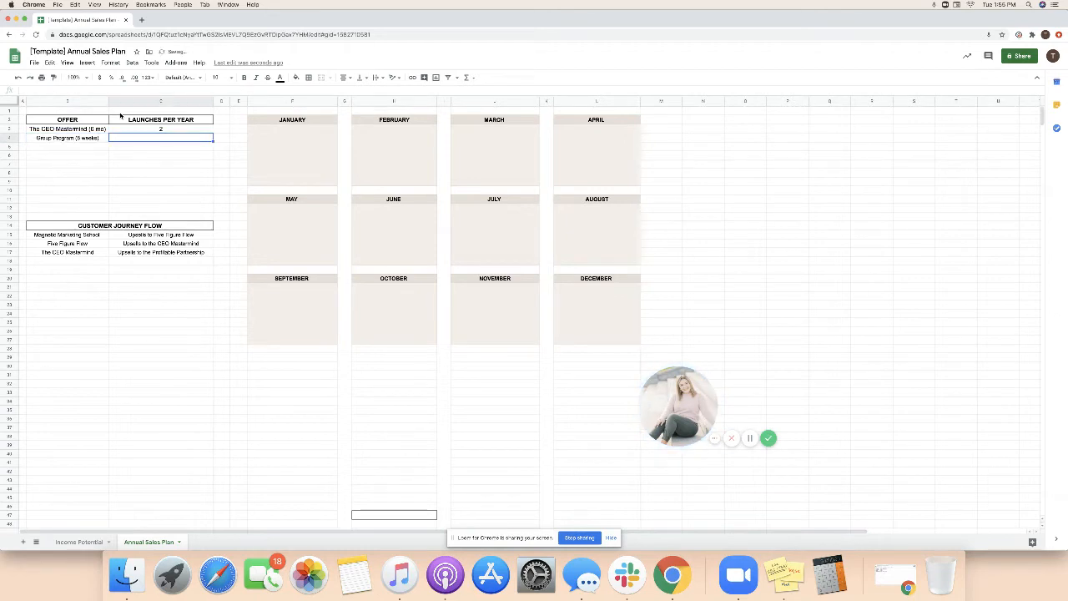
pyautogui.write('3')
pyautogui.press('Tab')
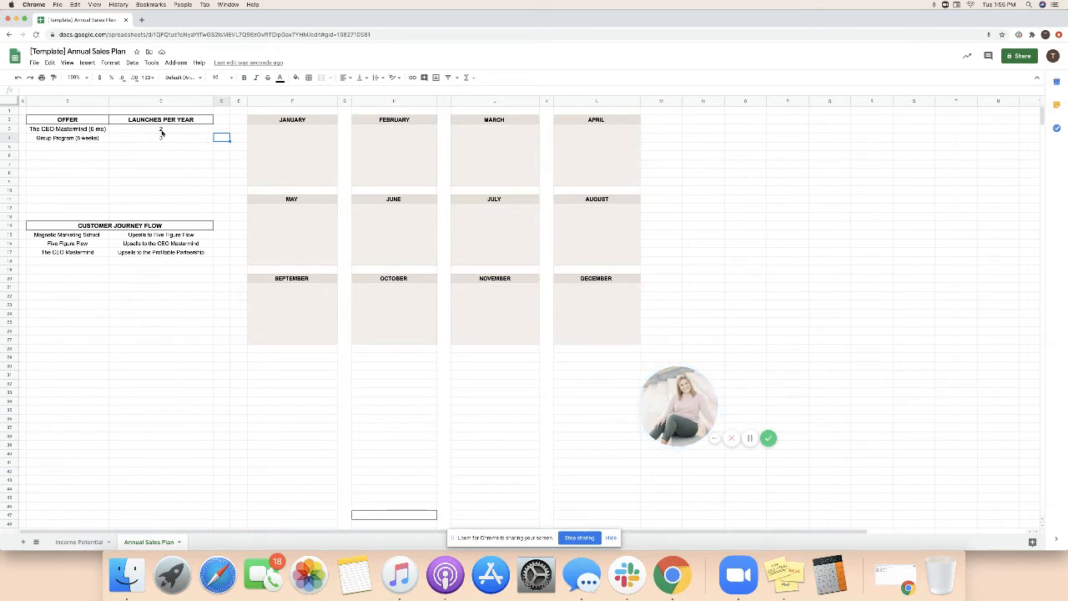
# Enter "Group Program" in B20 and "Mastermind" beside it in C20, below the customer journey flow, and select both cells.
pyautogui.scroll(-1, 74, 237)
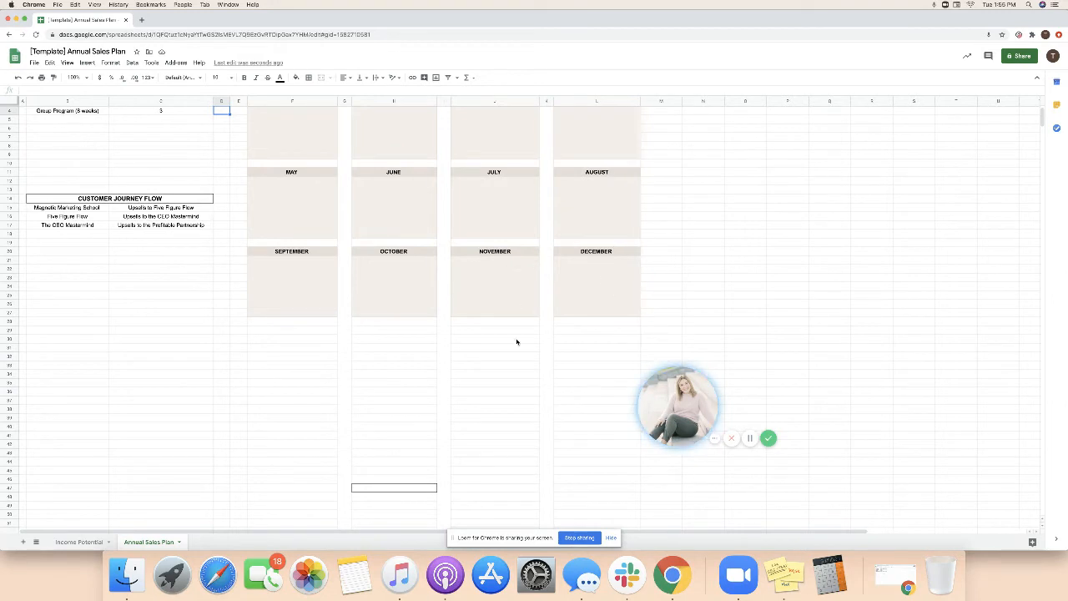
pyautogui.scroll(2, 94, 289)
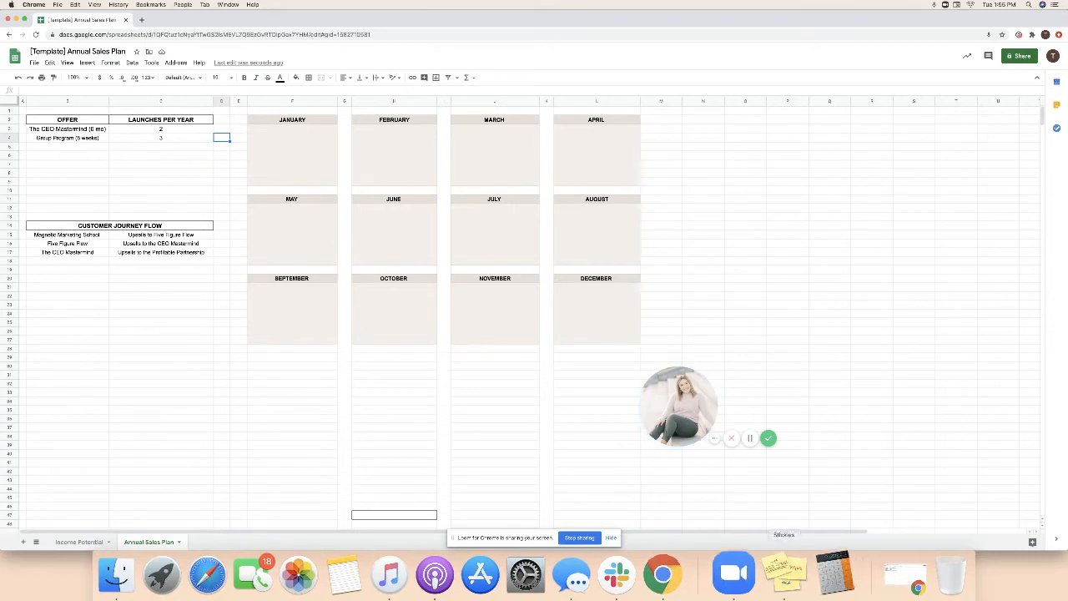
pyautogui.click(83, 278)
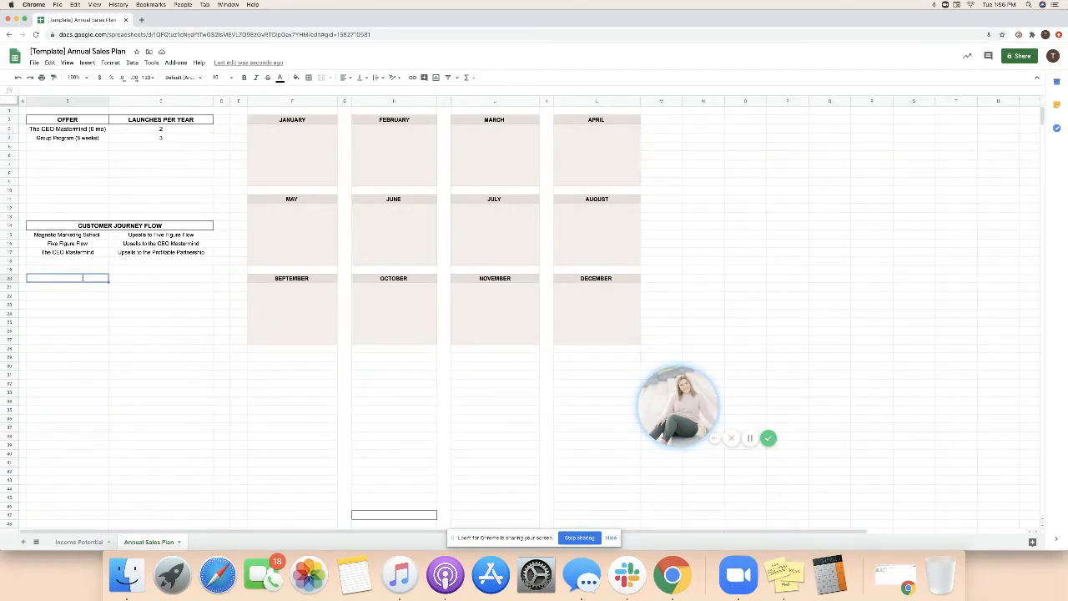
pyautogui.write('Group Program')
pyautogui.press('Tab')
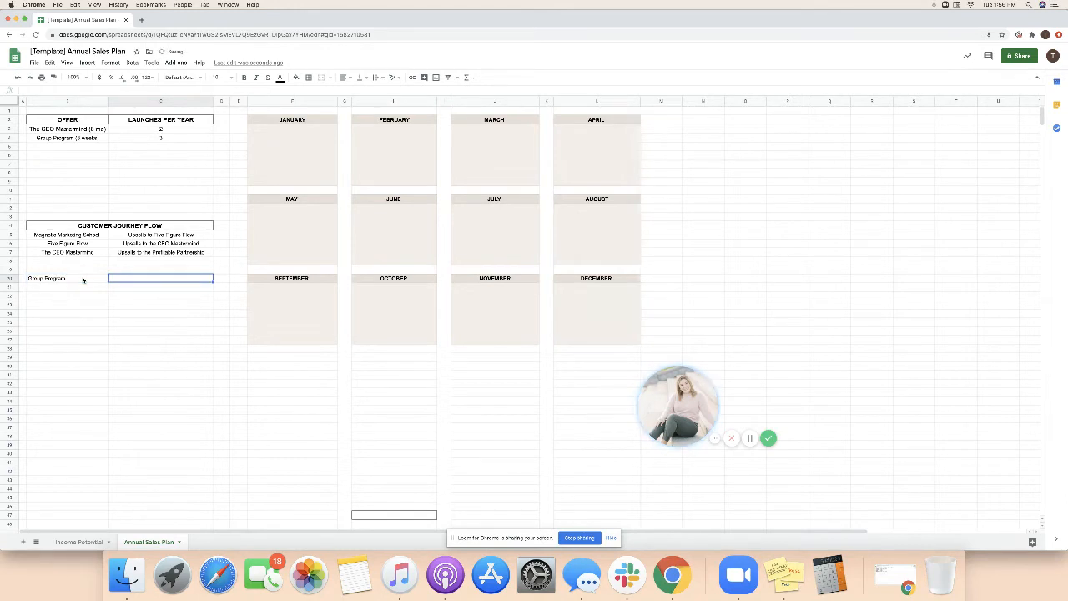
pyautogui.write('Mastermind')
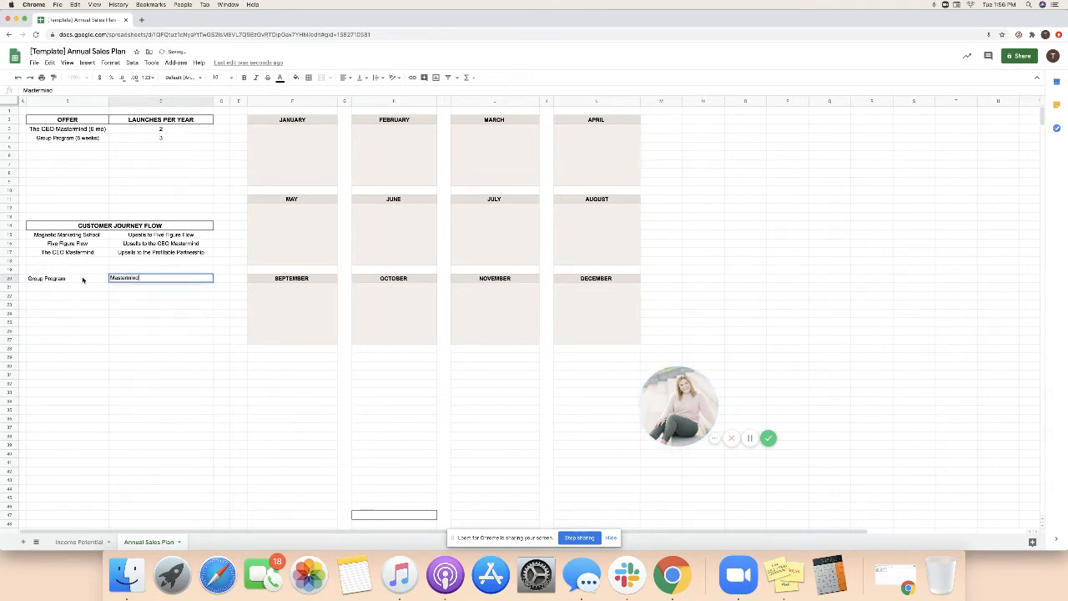
pyautogui.click(85, 314)
pyautogui.moveTo(72, 279); pyautogui.dragTo(121, 281)
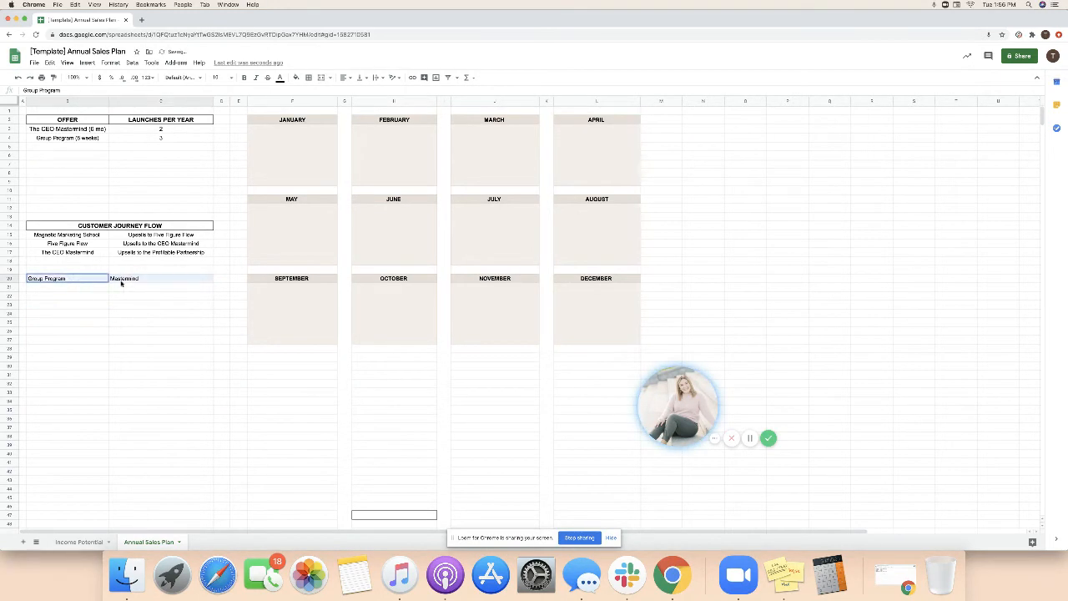
# Center the "Group Program" and "Mastermind" entries horizontally in B20:C20.
pyautogui.click(350, 78)
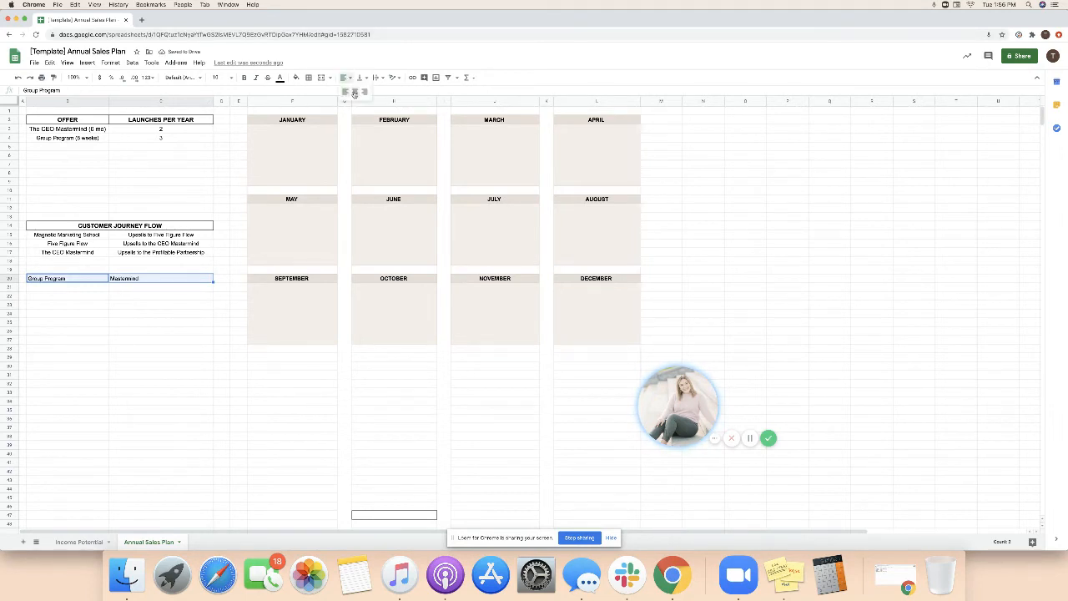
pyautogui.click(355, 94)
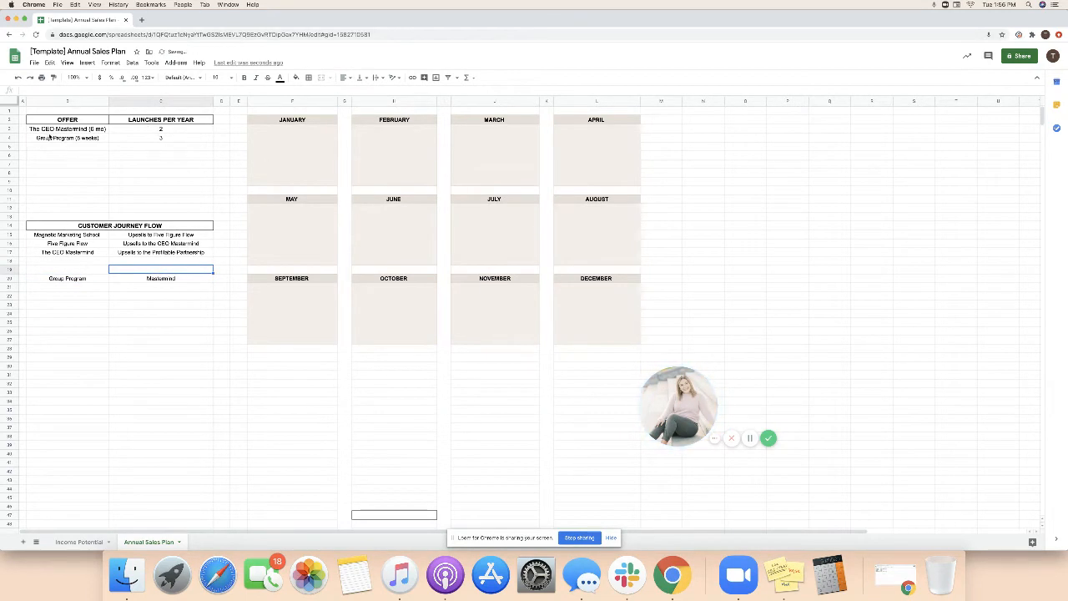
# Enter "The CEO Mastermind starts" in the January box of the calendar.
pyautogui.click(304, 153)
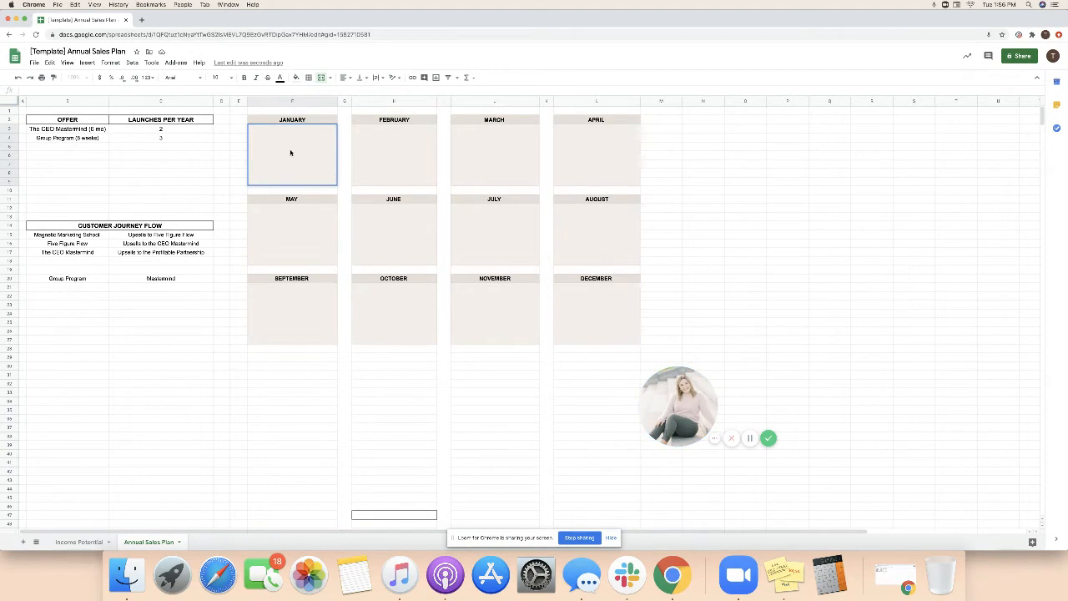
pyautogui.click(205, 190)
pyautogui.click(315, 162)
pyautogui.doubleClick(298, 152)
pyautogui.write('The CEO Mastermind ')
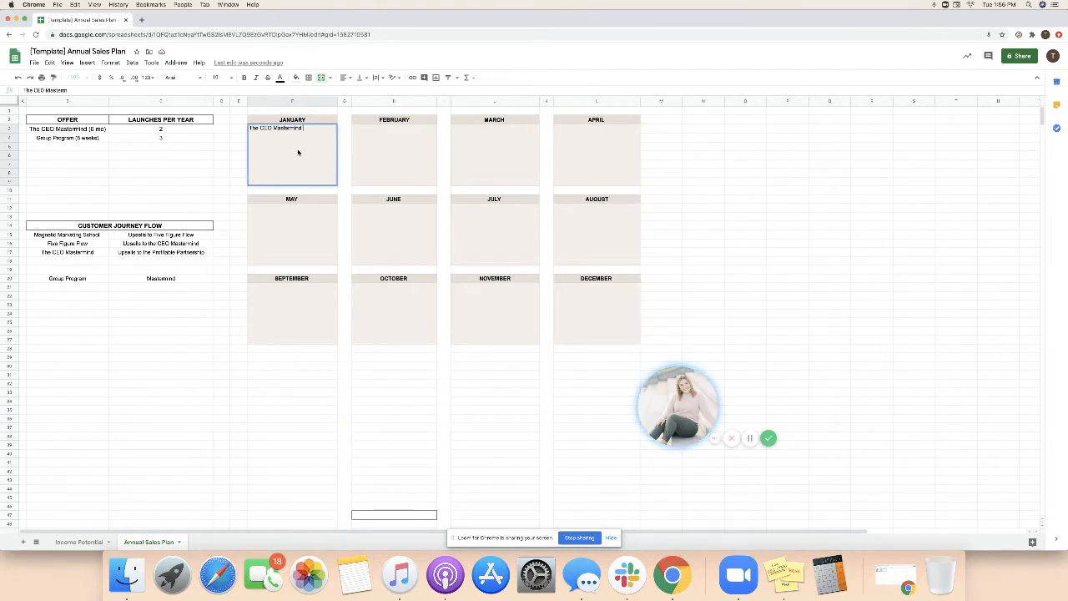
pyautogui.write('starts')
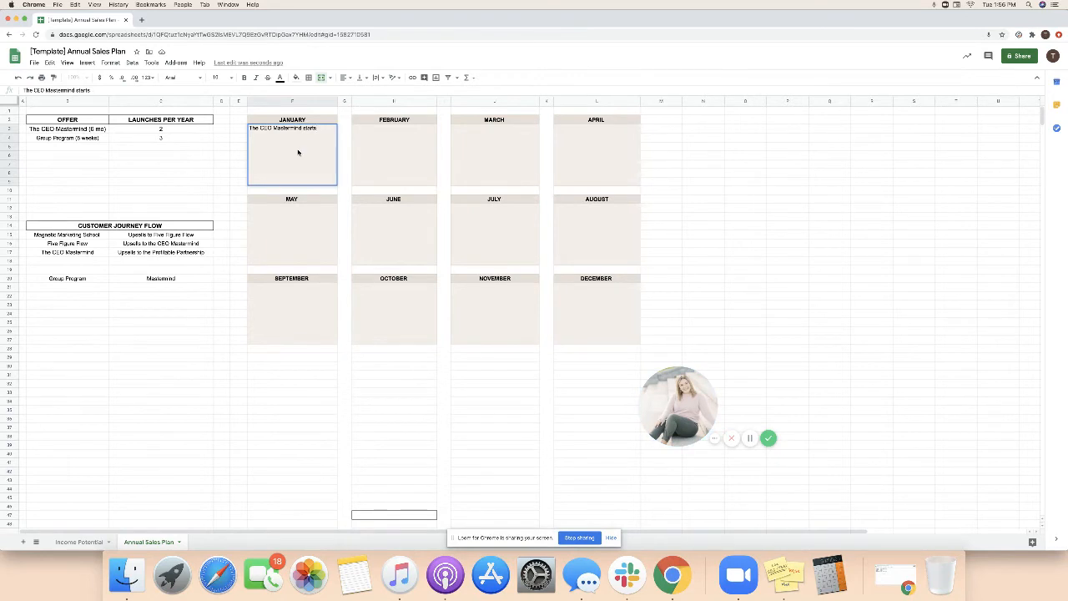
pyautogui.click(238, 166)
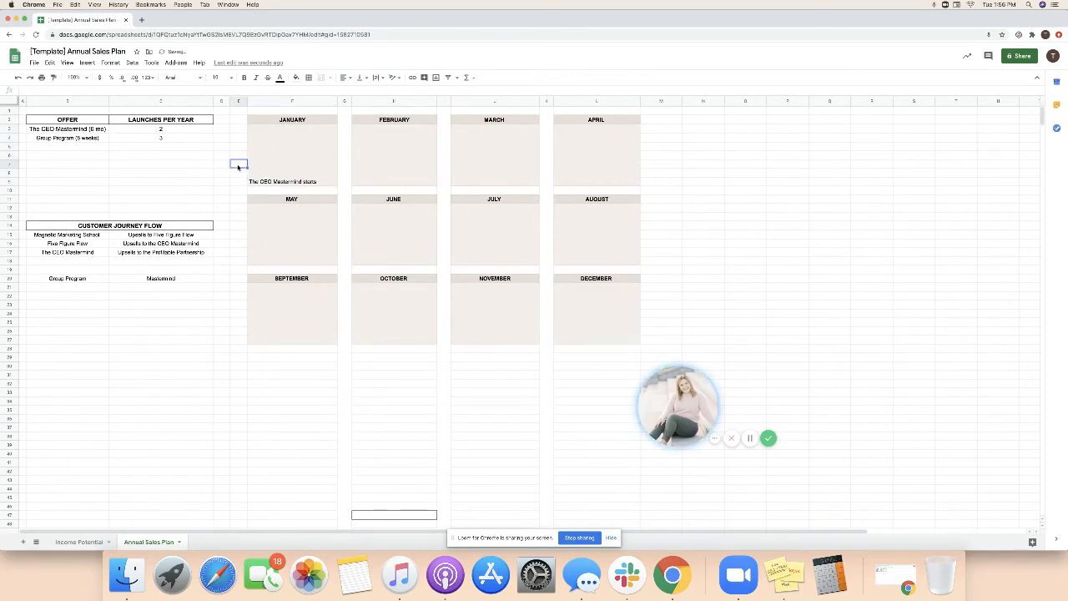
# Enter "CEO Mastermind Round 1 Ends" in the June box of the calendar.
pyautogui.click(293, 154)
pyautogui.click(389, 143)
pyautogui.click(520, 145)
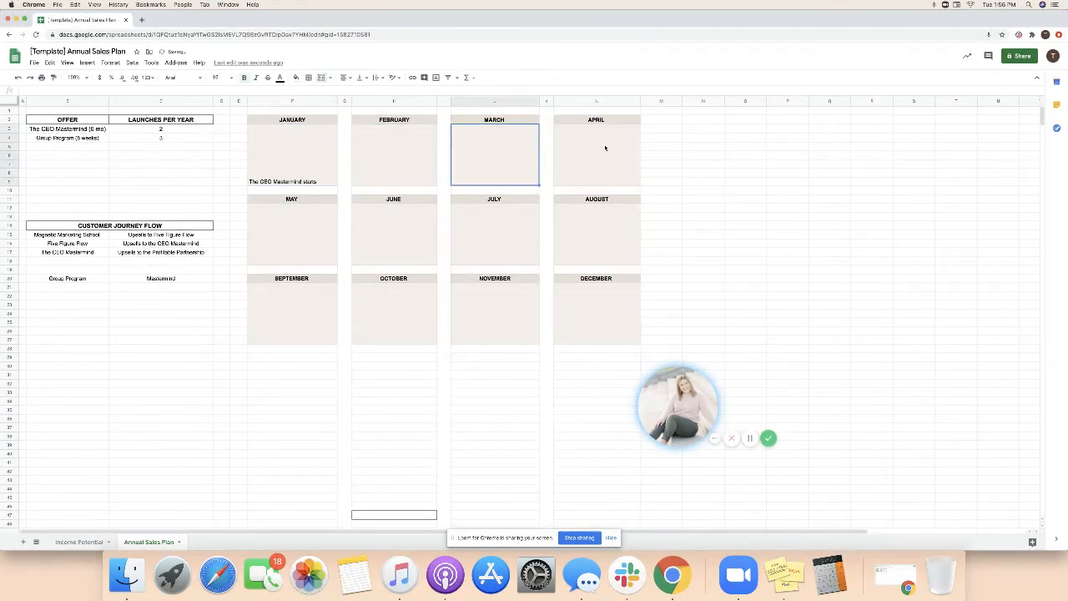
pyautogui.click(603, 148)
pyautogui.click(325, 238)
pyautogui.click(424, 234)
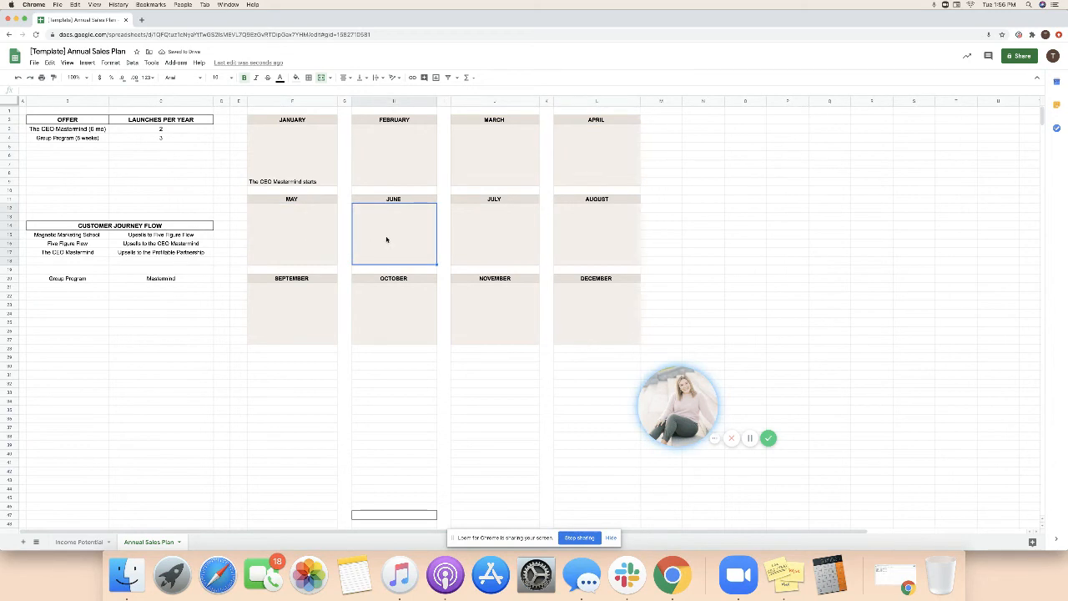
pyautogui.doubleClick(400, 236)
pyautogui.write('CEO Mas')
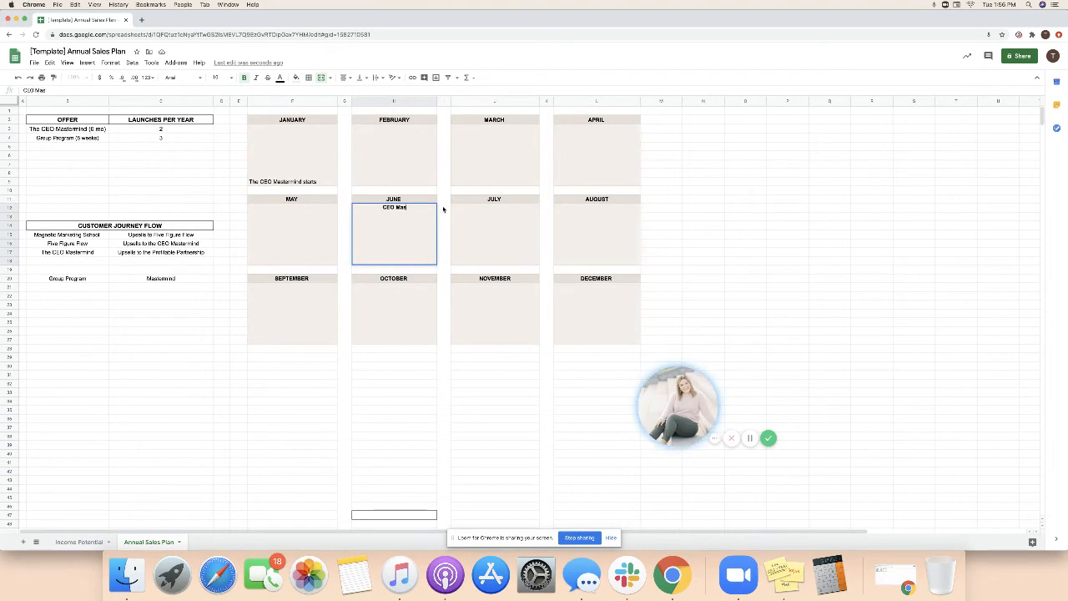
pyautogui.write('termind Round 1 Ends')
pyautogui.press('Return')
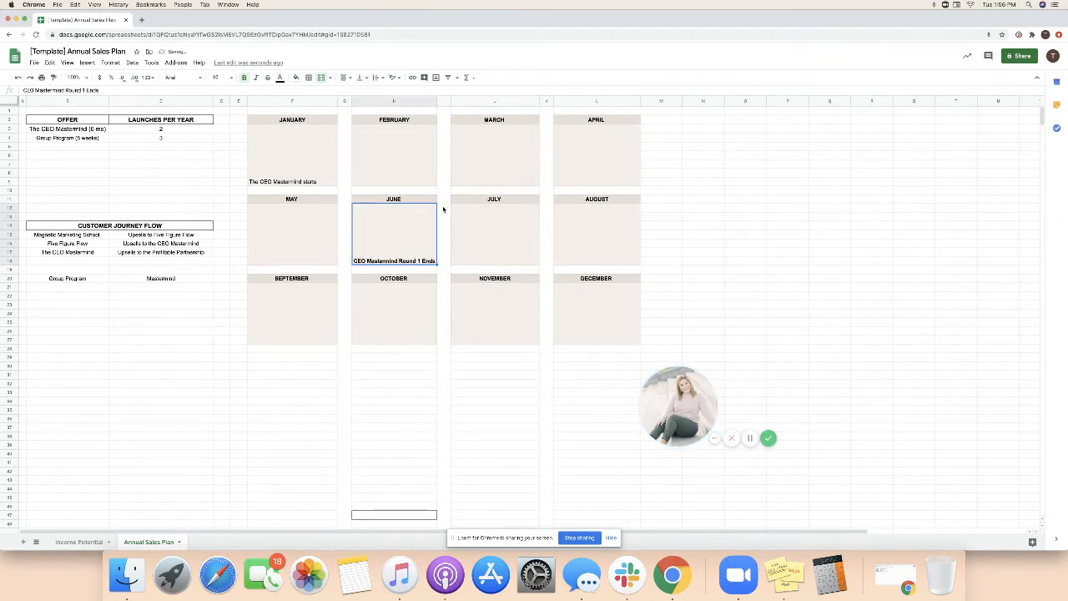
# Add "CEO Mastermind Round 2 Starts" as a second line in the June box.
pyautogui.doubleClick(434, 252)
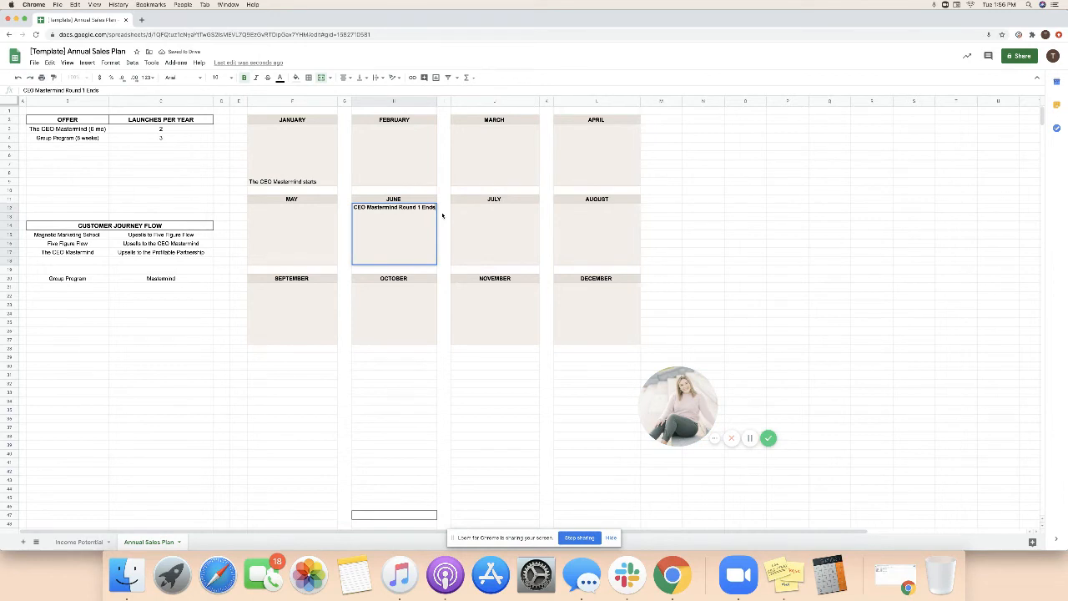
pyautogui.write('CEO Mas')
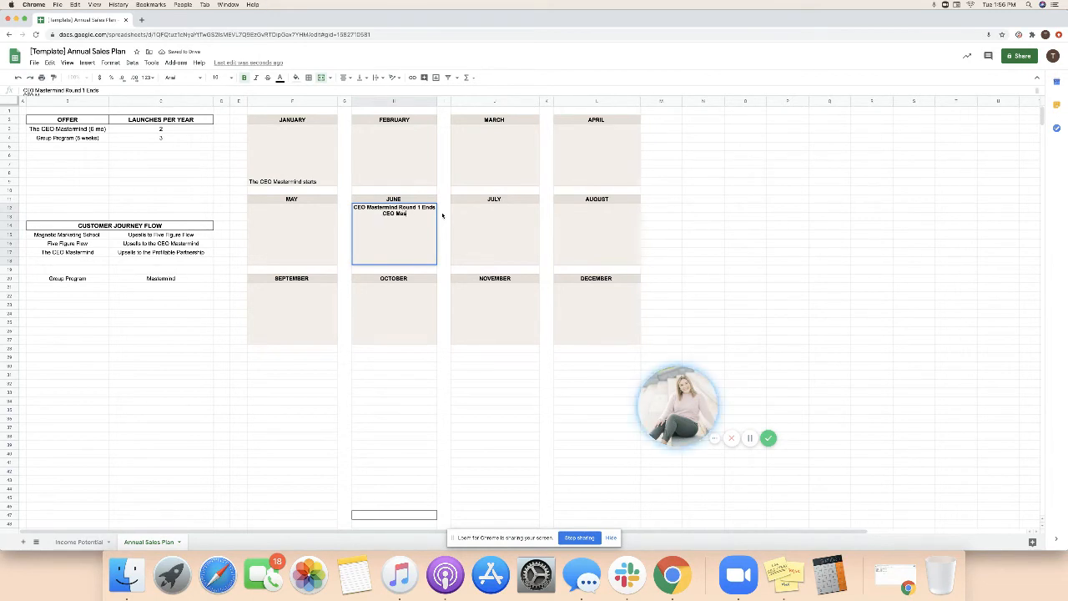
pyautogui.write('termind Round 2 Starts')
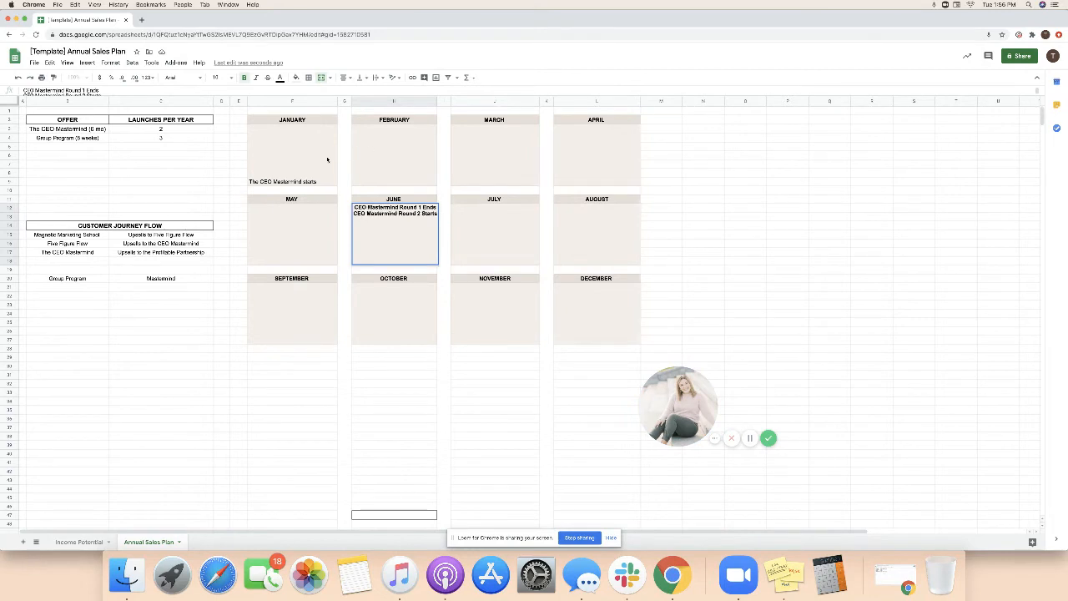
# Change the January entry to read "The CEO Mastermind Round 1 starts".
pyautogui.doubleClick(291, 143)
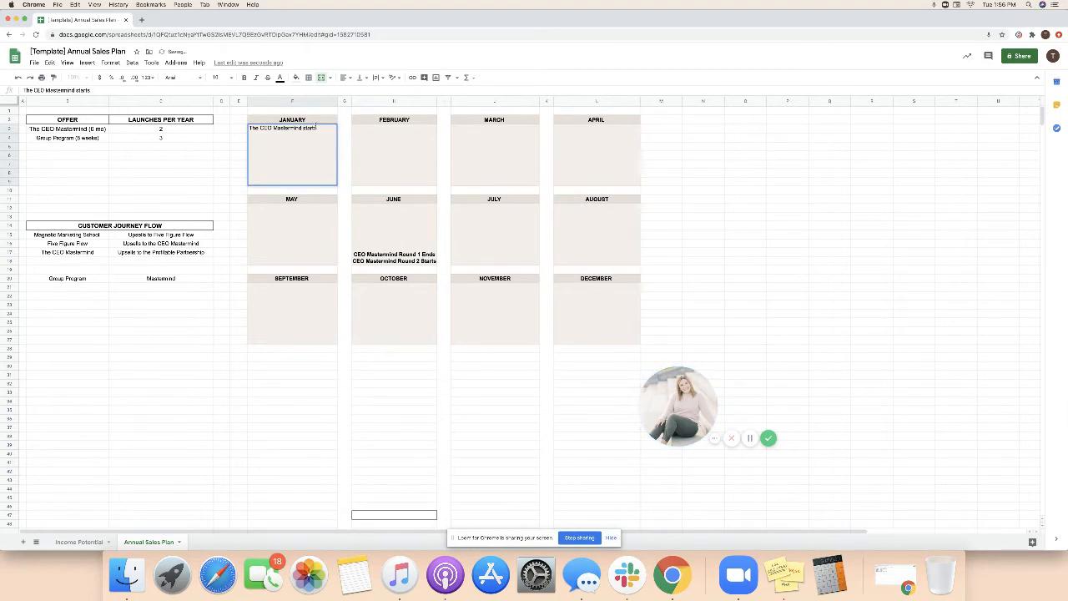
pyautogui.write('Round 1')
pyautogui.press('Tab')
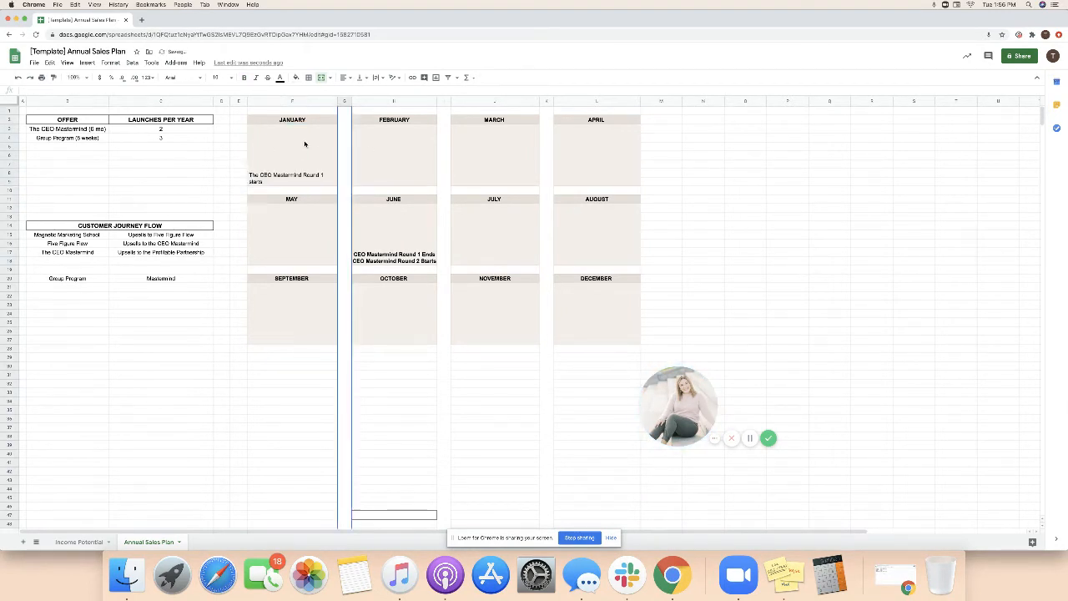
# Center the January entry both horizontally and vertically in its box.
pyautogui.click(287, 143)
pyautogui.click(343, 76)
pyautogui.click(354, 94)
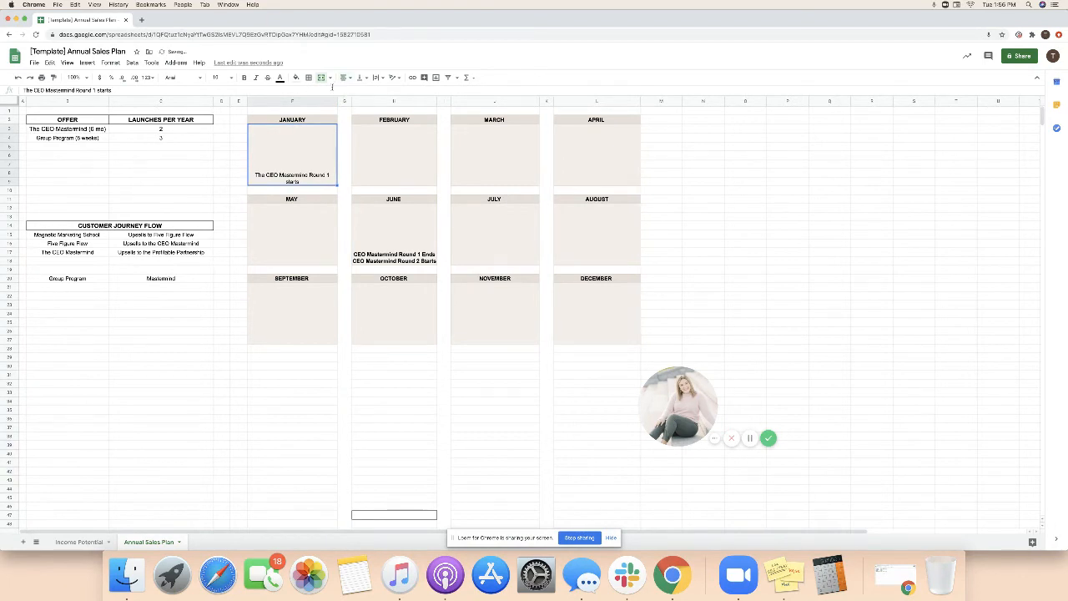
pyautogui.click(360, 77)
pyautogui.click(370, 92)
# Center the June entry vertically in its box and remove its bold formatting.
pyautogui.click(394, 230)
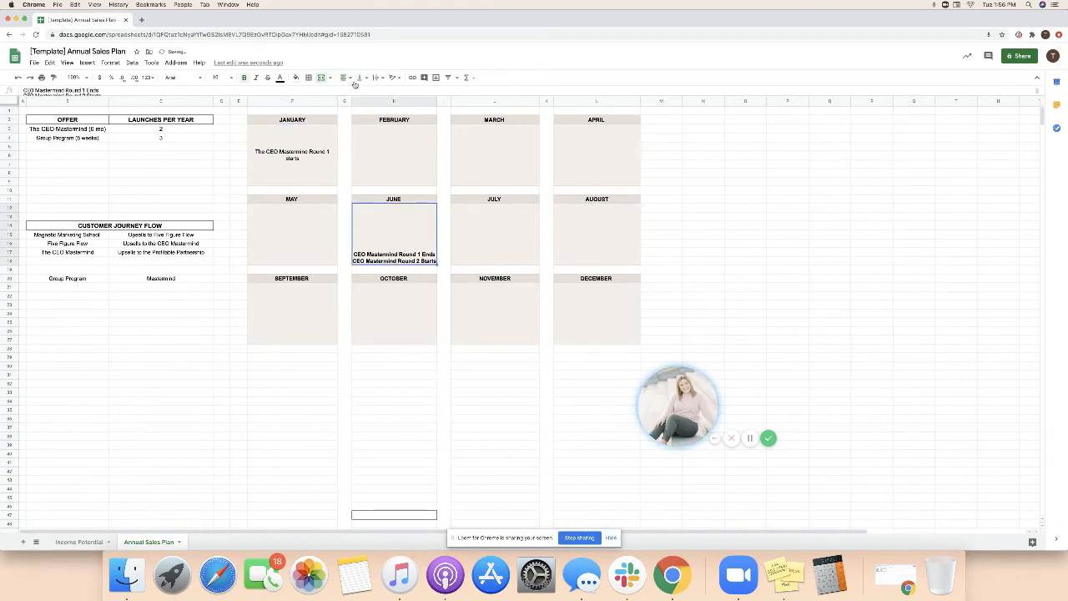
pyautogui.click(360, 77)
pyautogui.click(372, 93)
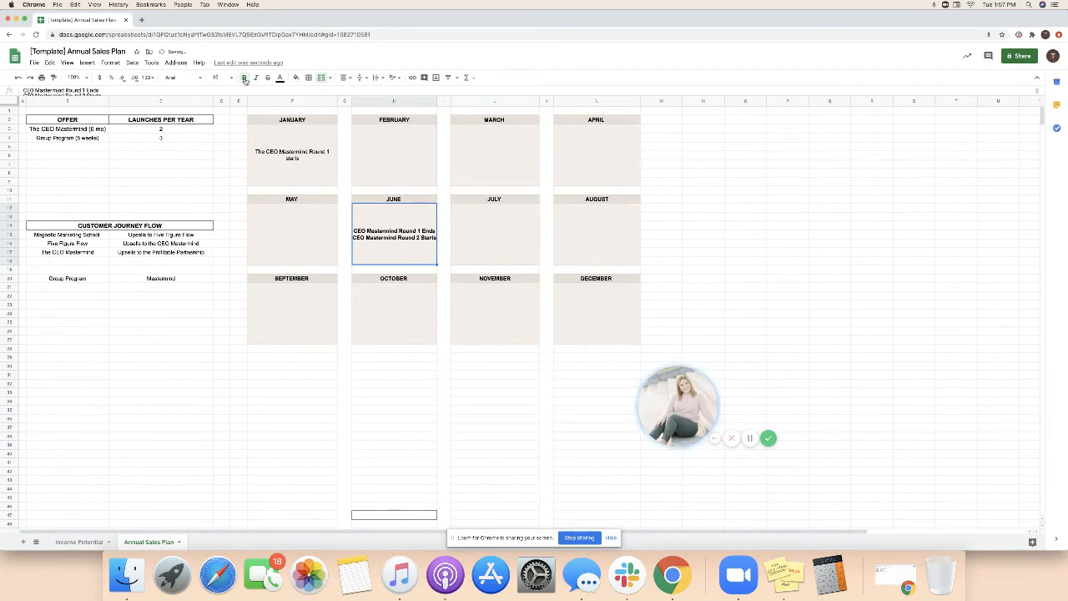
pyautogui.click(417, 422)
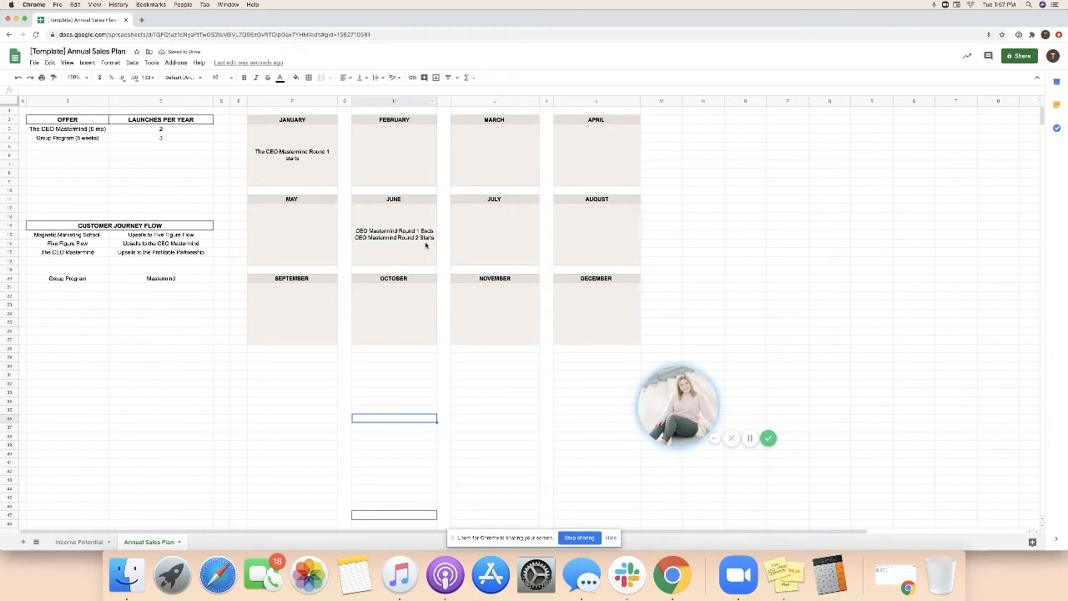
# Enter "CEO Mastermind Round 2 Ends" in the November box, without bold and vertically centered.
pyautogui.click(397, 220)
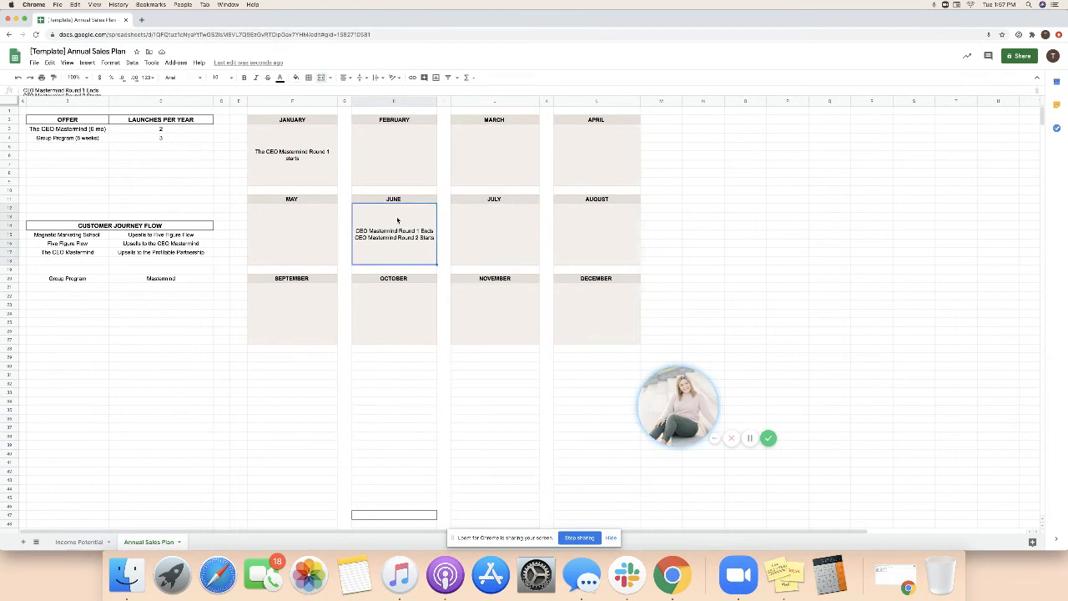
pyautogui.click(513, 227)
pyautogui.click(301, 298)
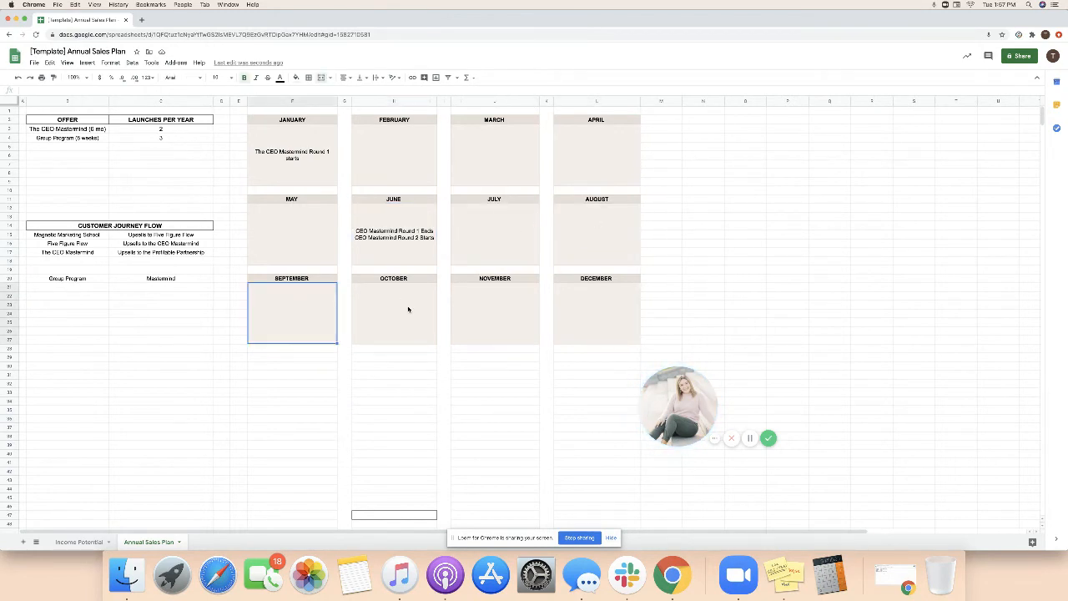
pyautogui.click(394, 308)
pyautogui.click(501, 312)
pyautogui.doubleClick(510, 313)
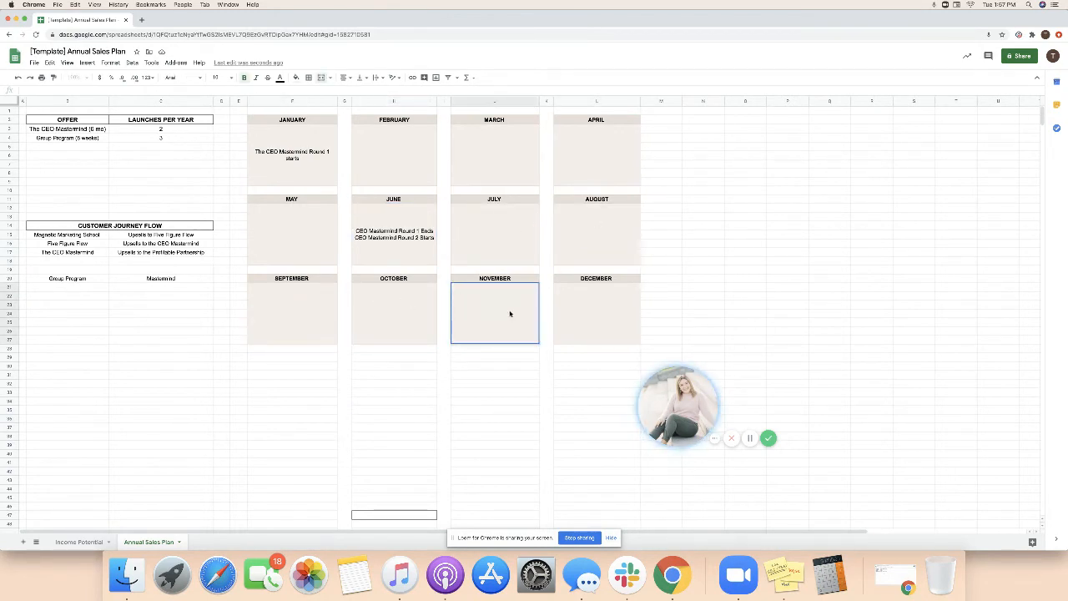
pyautogui.write('CEO Masterm')
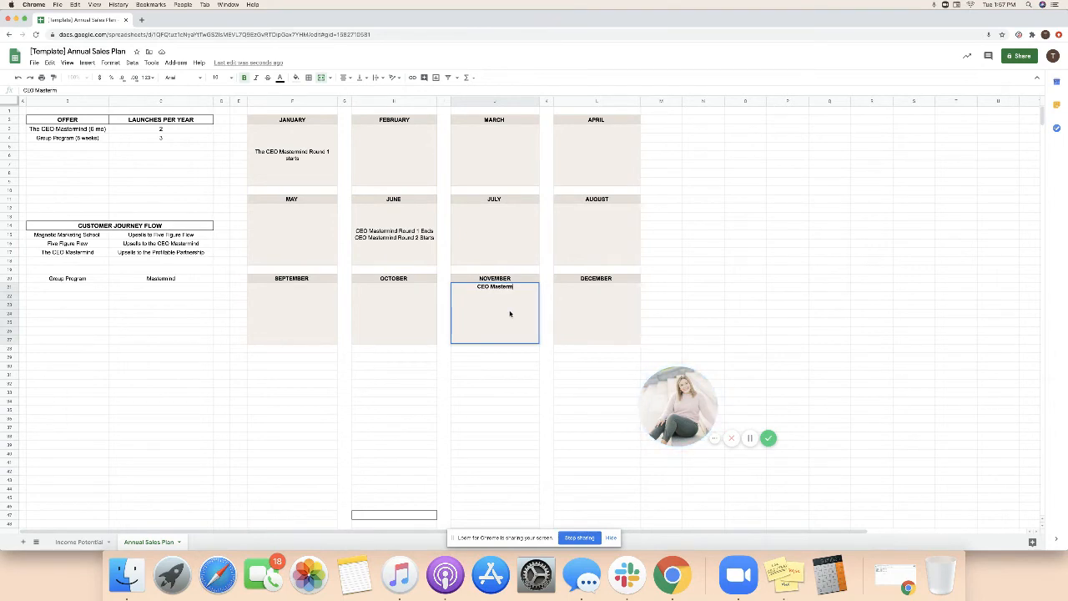
pyautogui.write('ind Round 2')
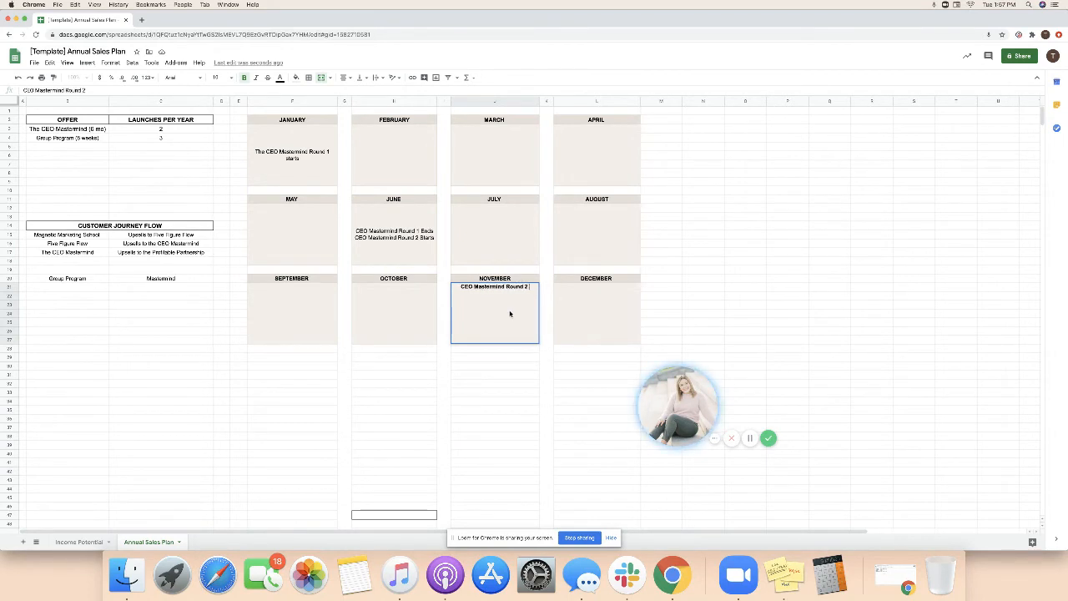
pyautogui.write(' Ends')
pyautogui.press('Return')
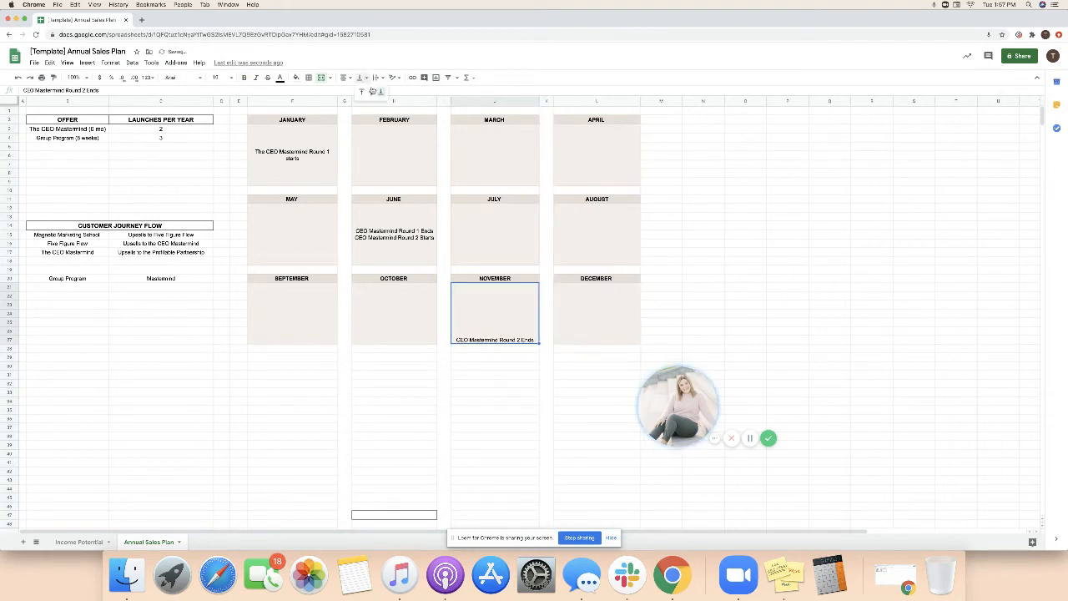
pyautogui.click(408, 427)
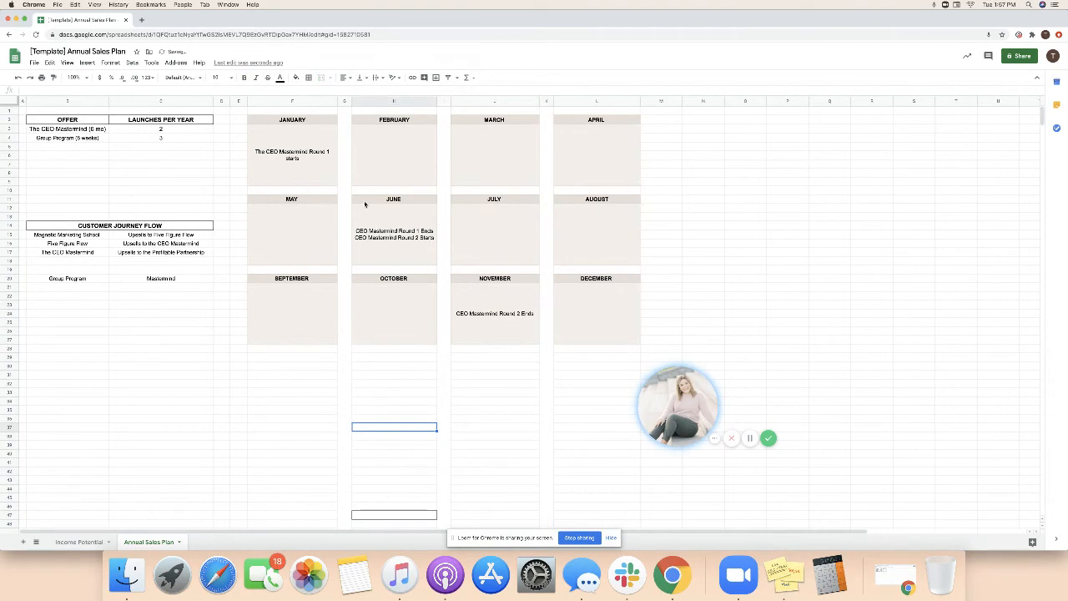
# Enter "Launch/Sell CEO Mastermind Round 2" in the May box of the calendar.
pyautogui.click(61, 139)
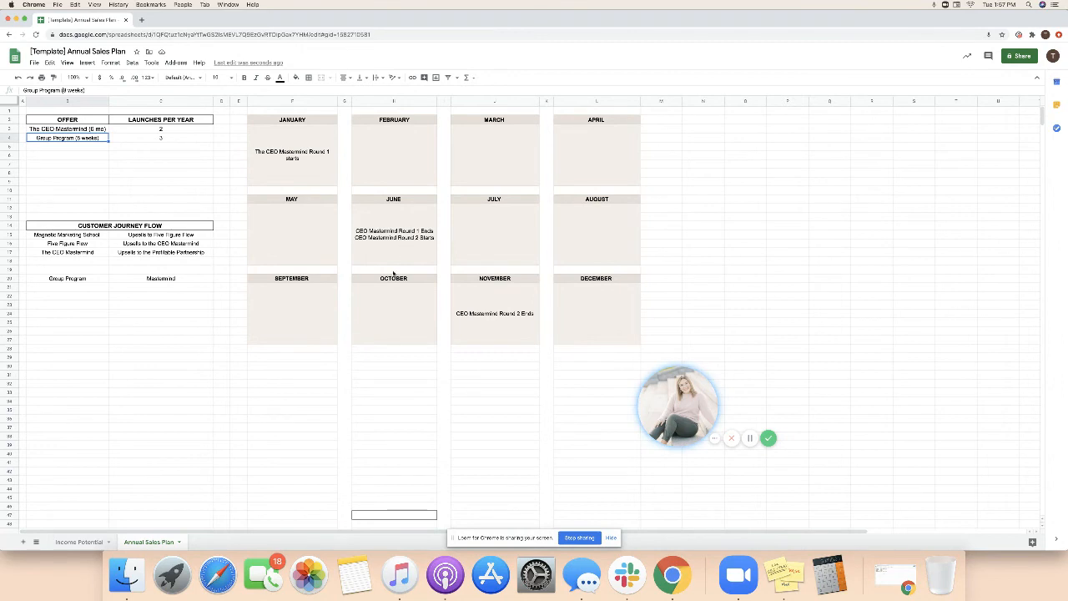
pyautogui.click(291, 222)
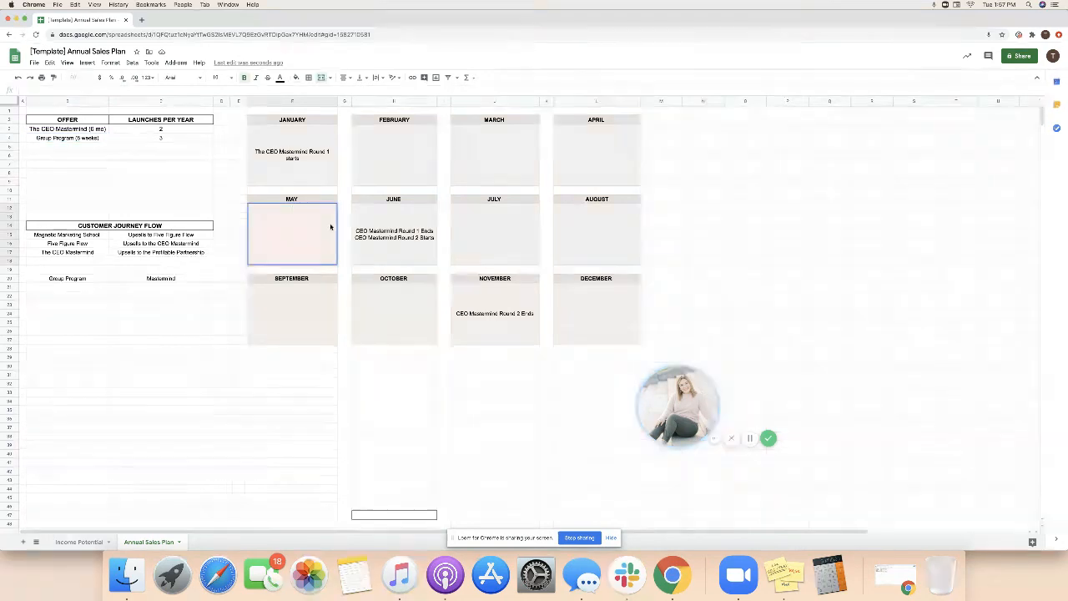
pyautogui.write('Launch/Sell')
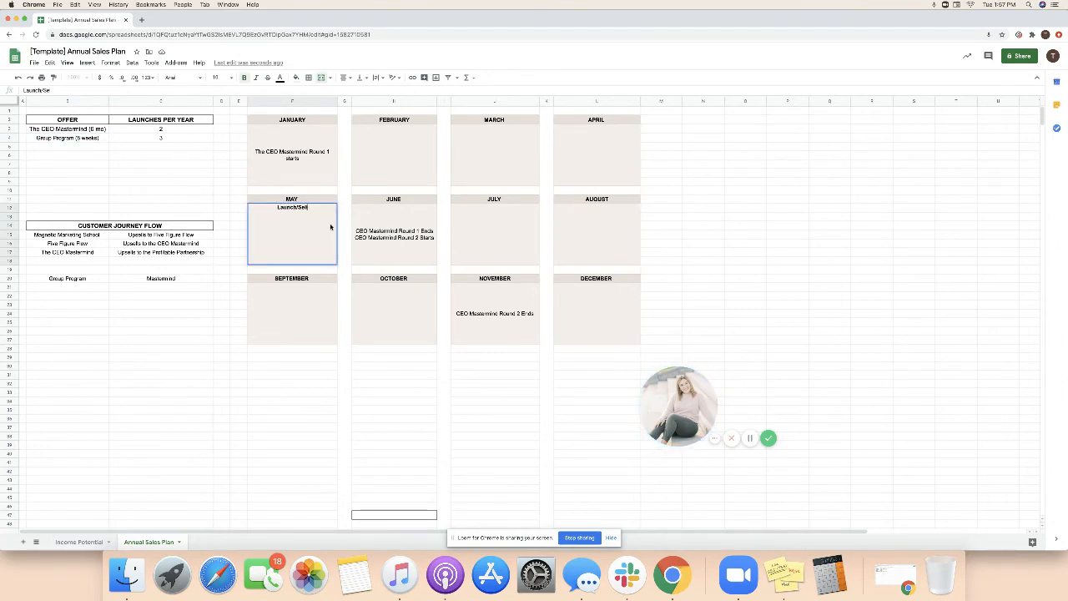
pyautogui.write(' CEO Mastermind Round 3')
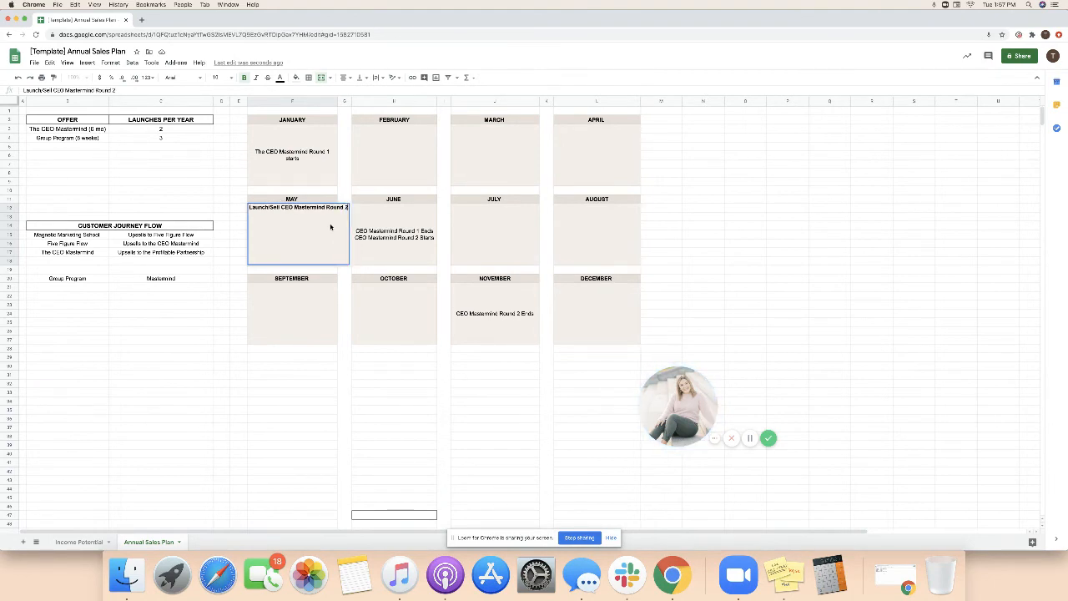
pyautogui.press('Tab')
# Remove the bold from the May entry and center it vertically in its box.
pyautogui.click(297, 236)
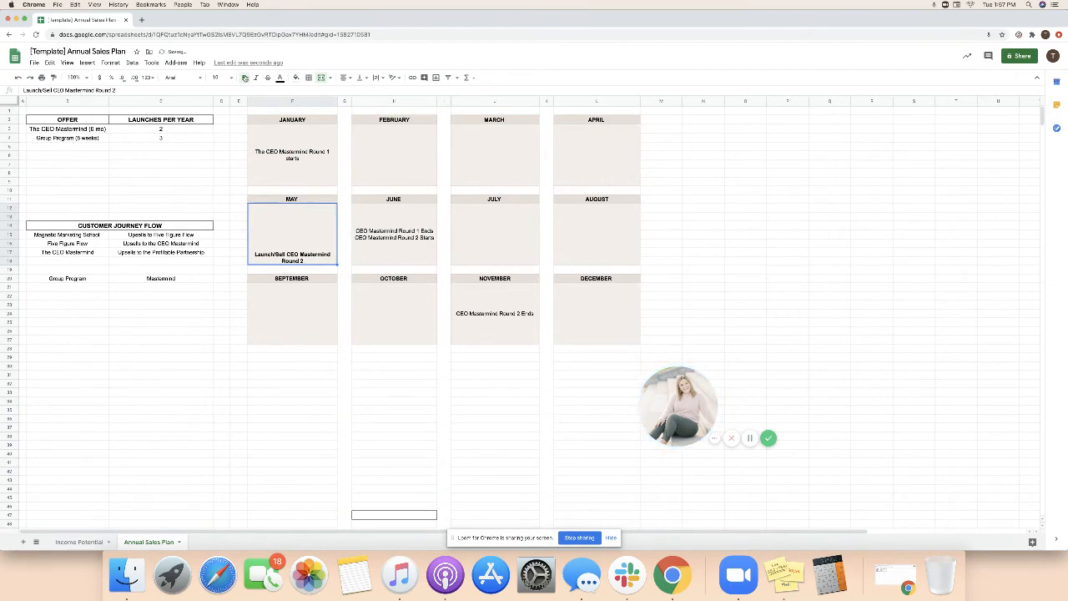
pyautogui.click(360, 77)
pyautogui.click(372, 92)
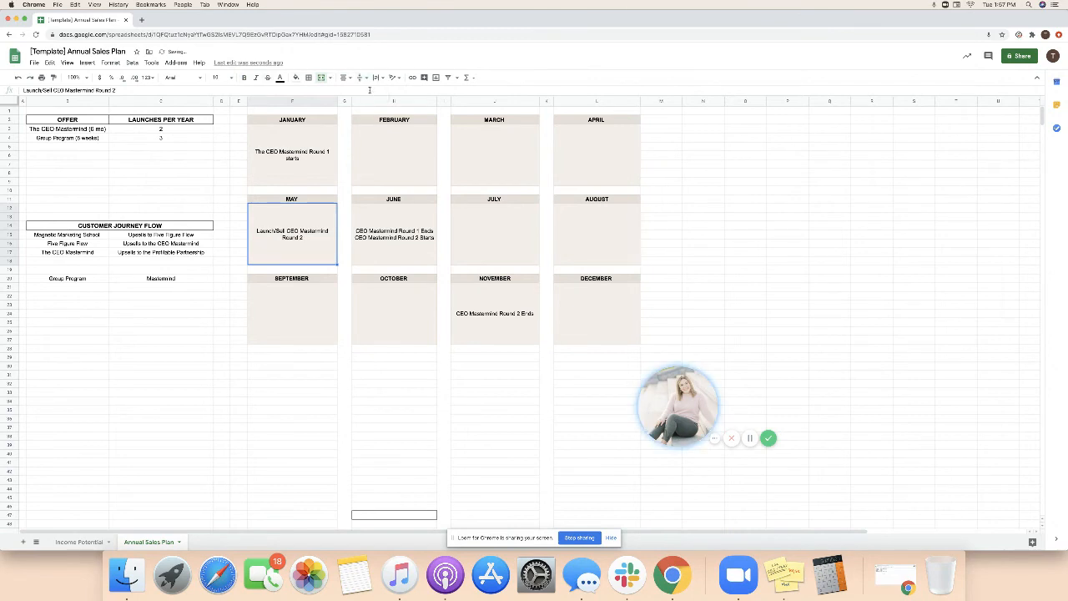
# Enter "Launch/Sell Group Program" in the February box of the calendar.
pyautogui.click(110, 165)
pyautogui.click(58, 139)
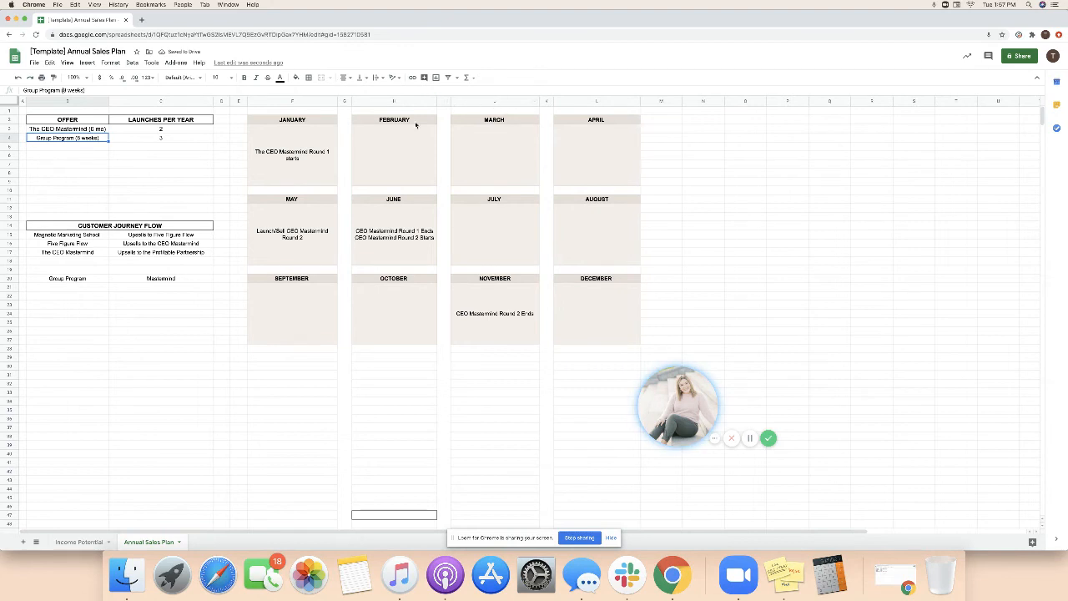
pyautogui.click(400, 151)
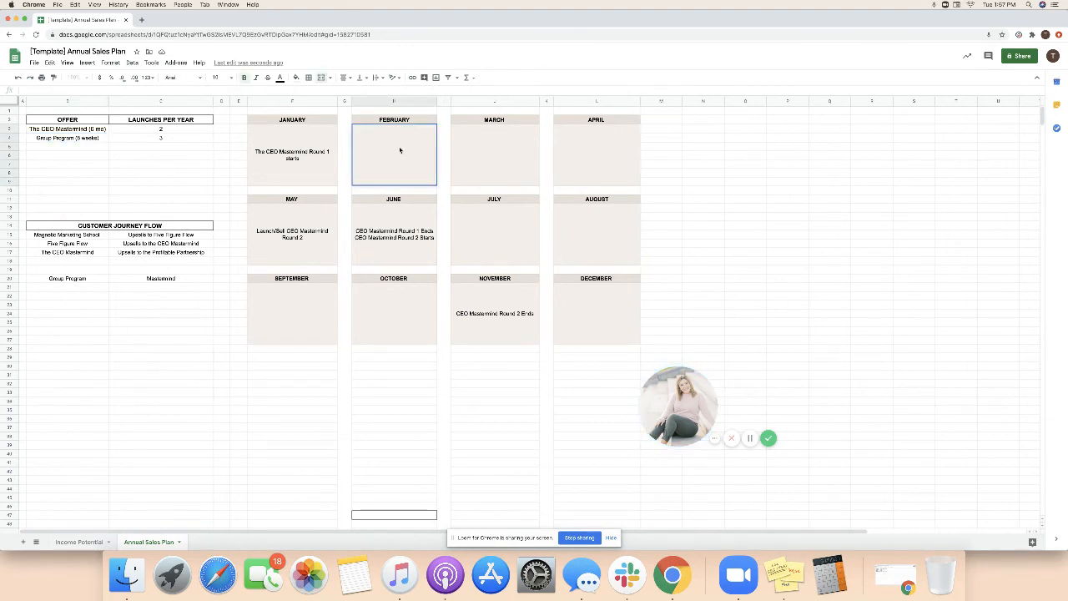
pyautogui.write('Launch/Sell Group P')
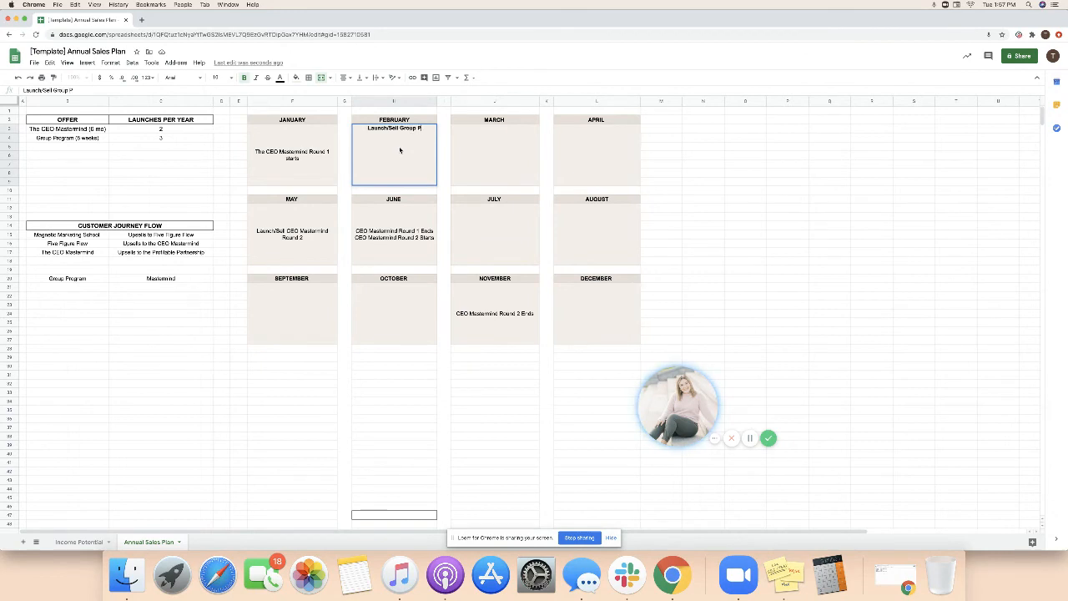
pyautogui.write('rogram')
pyautogui.press('Tab')
# Remove the bold from the February entry and center it vertically in its box.
pyautogui.click(432, 164)
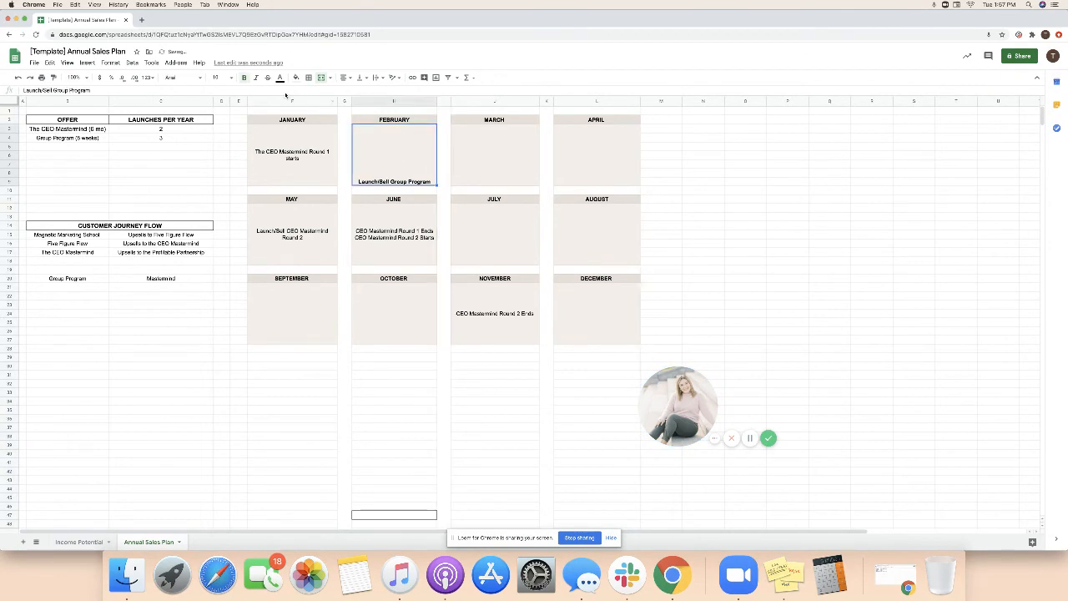
pyautogui.click(359, 76)
pyautogui.click(372, 93)
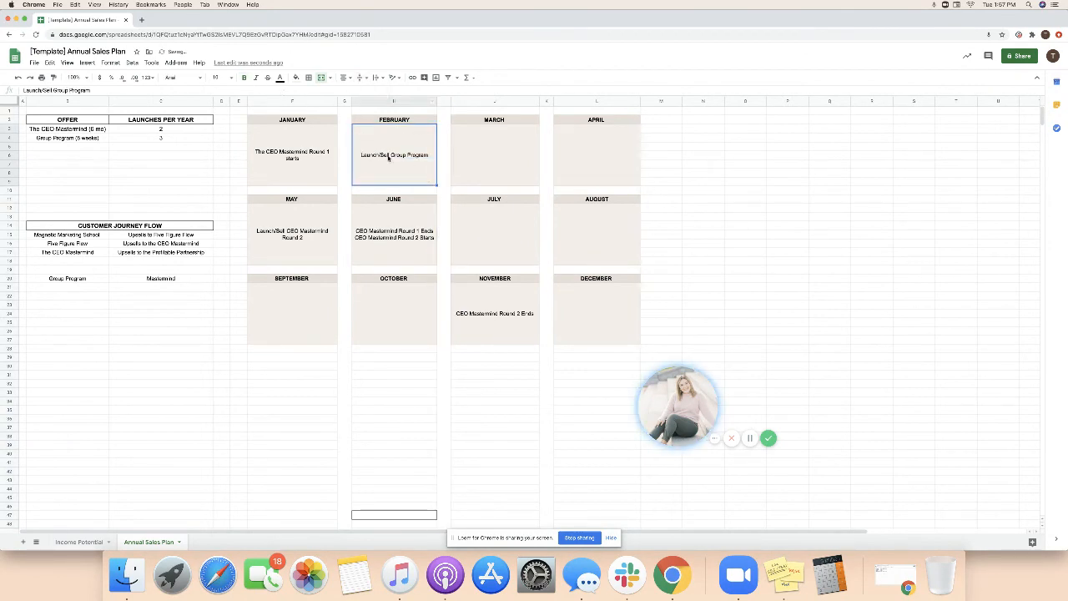
pyautogui.click(703, 166)
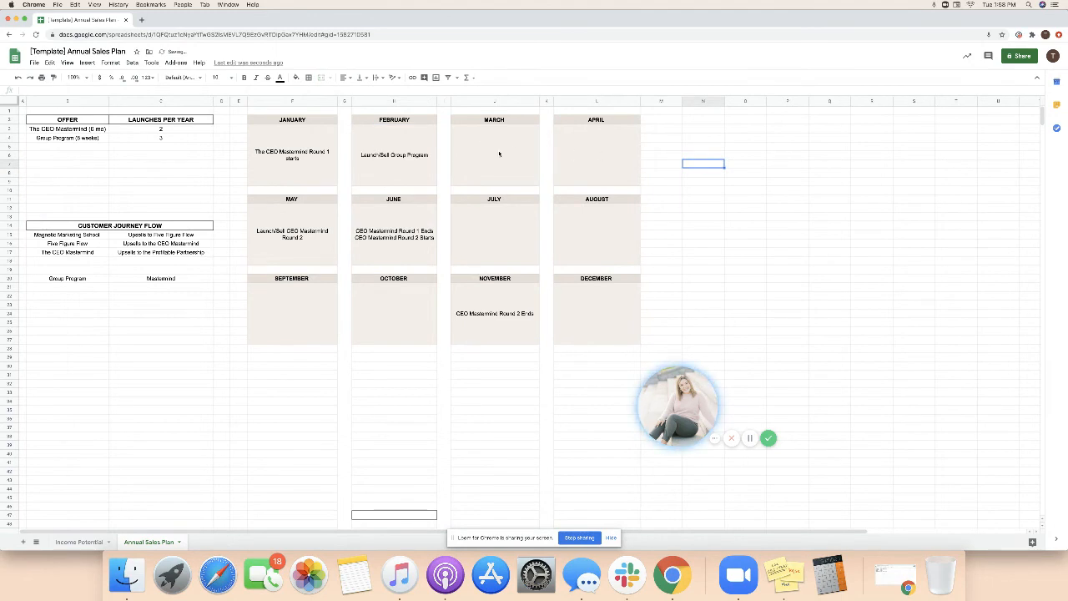
# Enter "Group Program Month 1" in the March box and "Group Program Month 2" in the April box.
pyautogui.click(499, 154)
pyautogui.write('Gi')
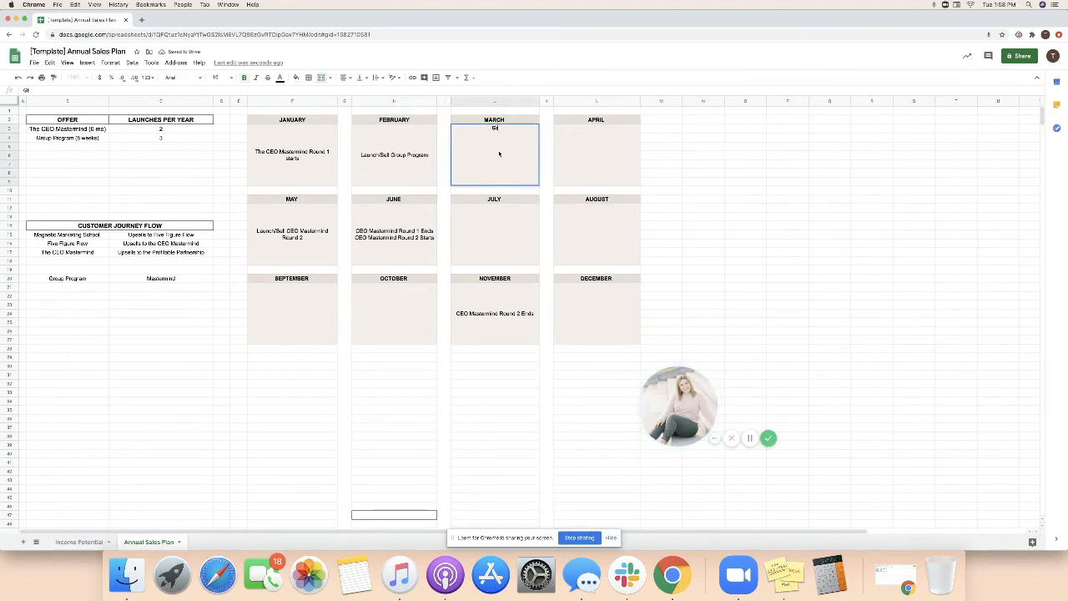
pyautogui.write('oup Program Month 1')
pyautogui.press('Tab')
pyautogui.click(591, 159)
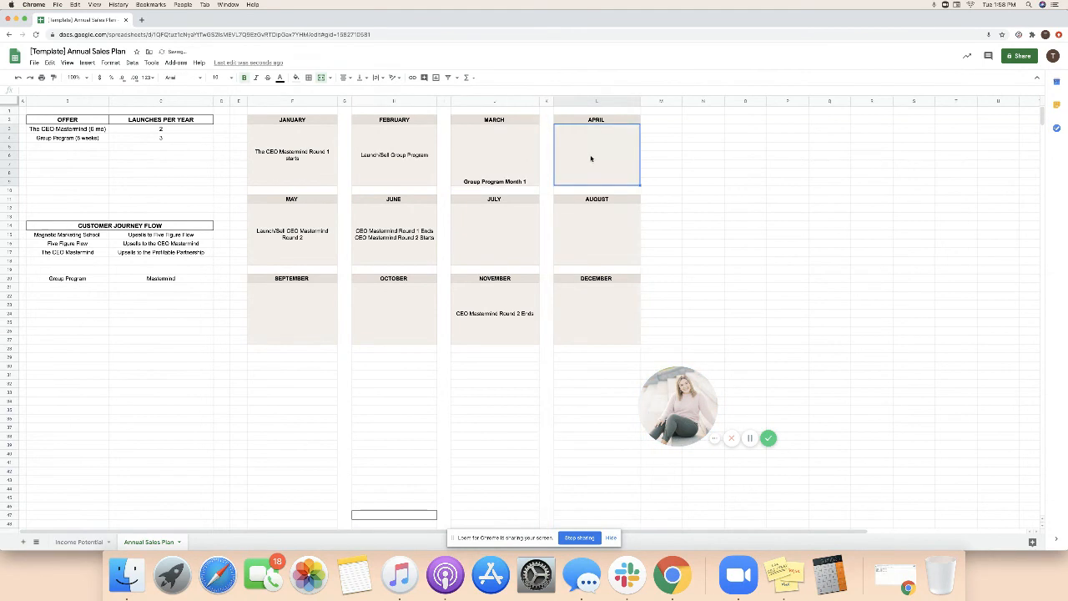
pyautogui.write('Group Program Month 2')
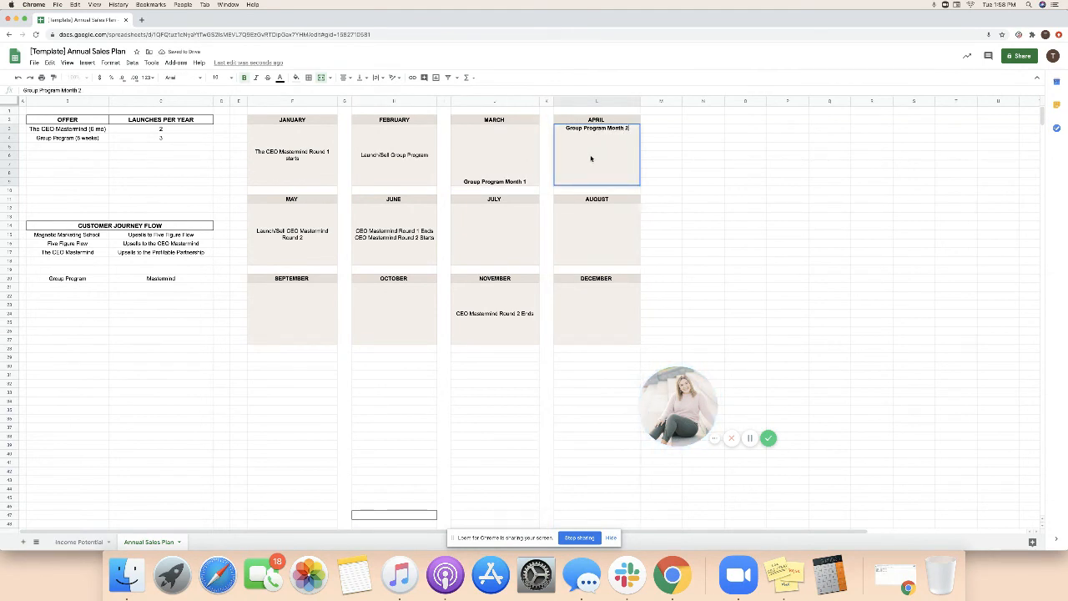
pyautogui.press('Tab')
# Remove the bold from the March entry and center it vertically in its box.
pyautogui.moveTo(569, 173); pyautogui.dragTo(498, 158)
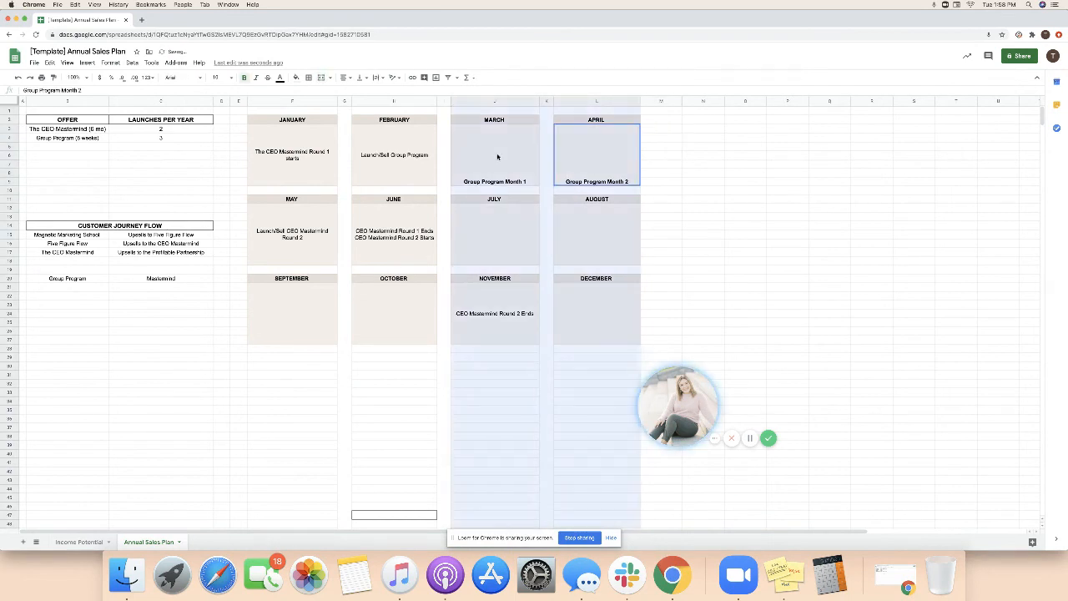
pyautogui.click(592, 169)
pyautogui.click(494, 171)
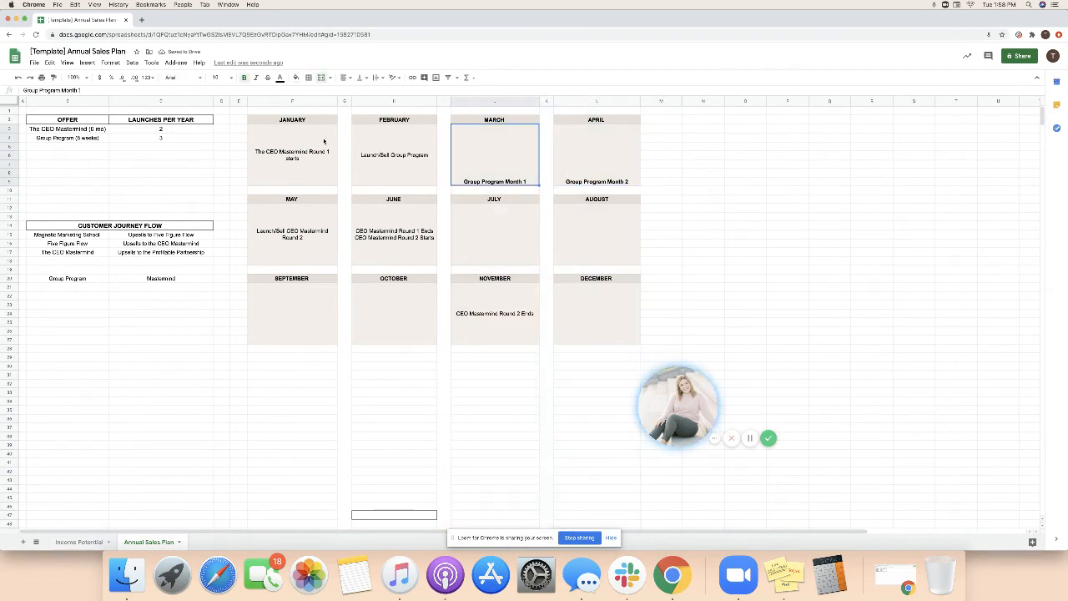
pyautogui.click(244, 77)
pyautogui.click(359, 77)
pyautogui.click(371, 92)
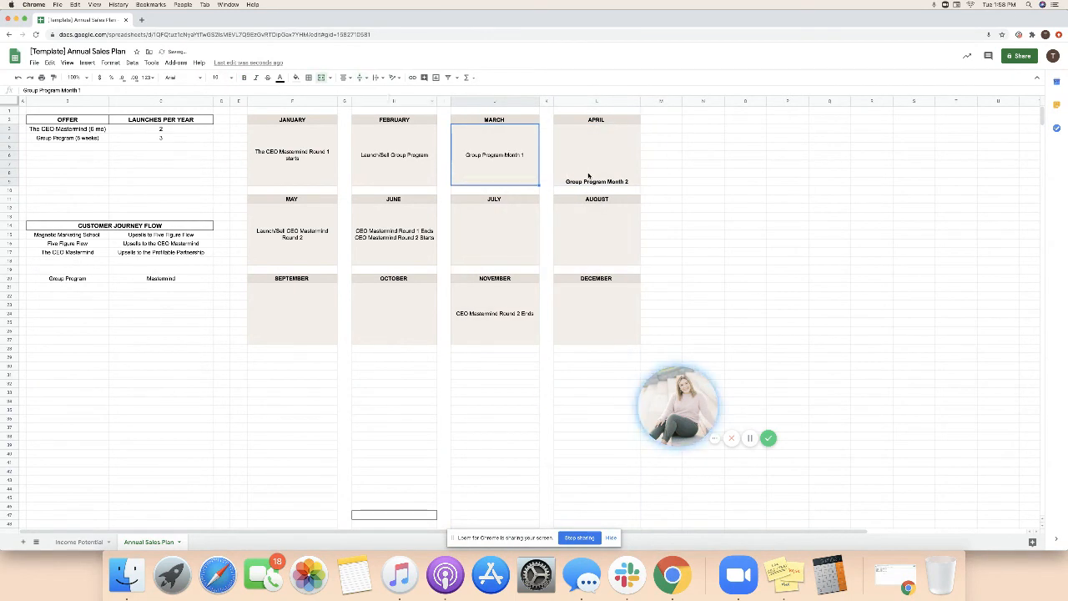
# Make the April entry non-bold and vertically centered in its box.
pyautogui.press('Right')
pyautogui.click(243, 78)
pyautogui.click(360, 78)
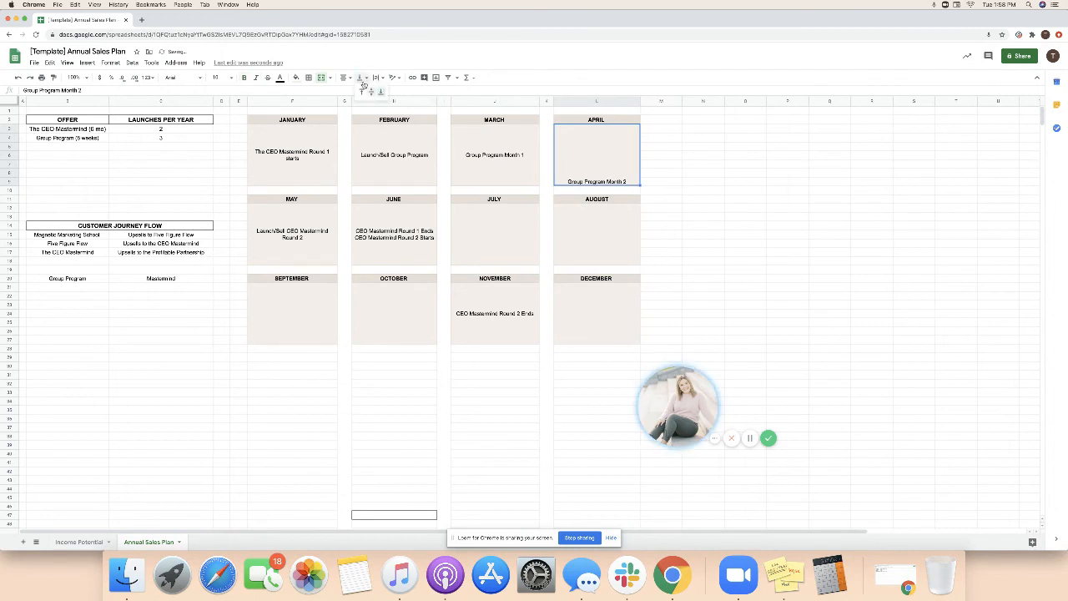
pyautogui.click(371, 92)
# Clear the CEO Mastermind entries from the November, May, June and January boxes of the calendar.
pyautogui.click(304, 224)
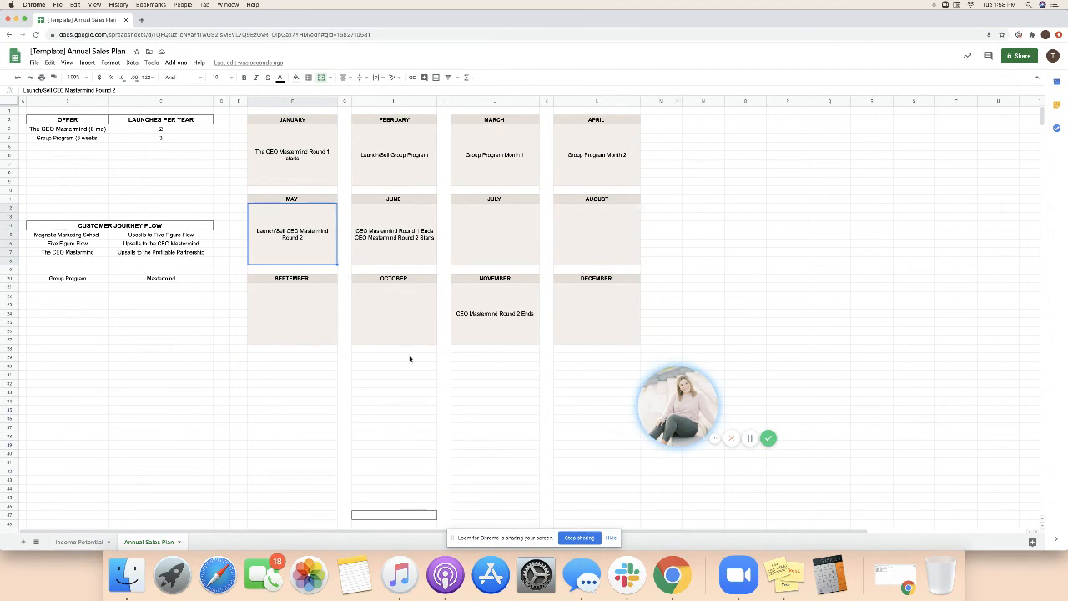
pyautogui.click(529, 333)
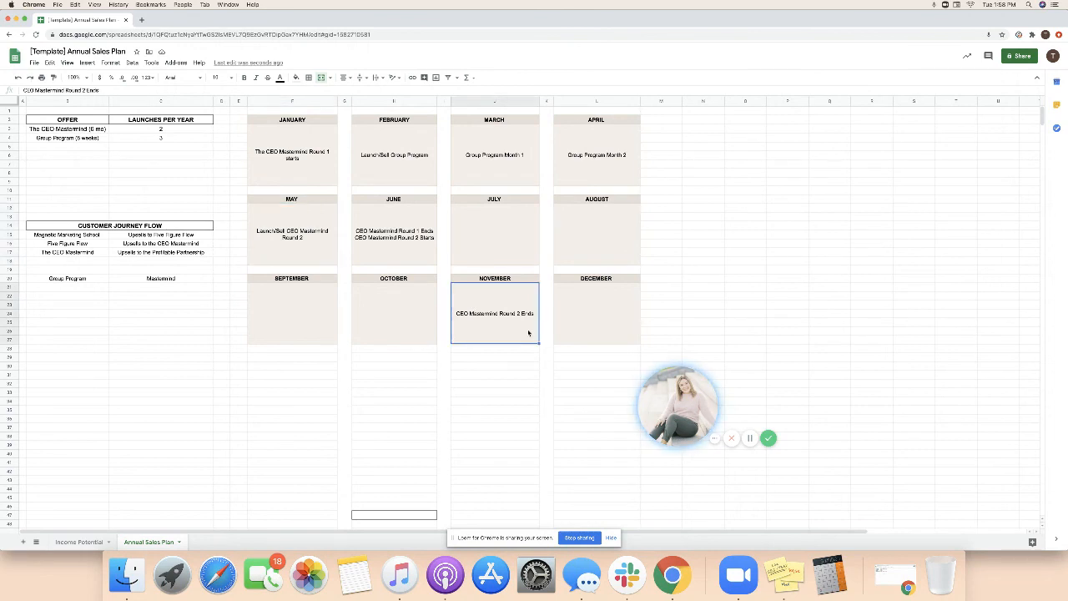
pyautogui.press('Delete')
pyautogui.click(294, 240)
pyautogui.press('Delete')
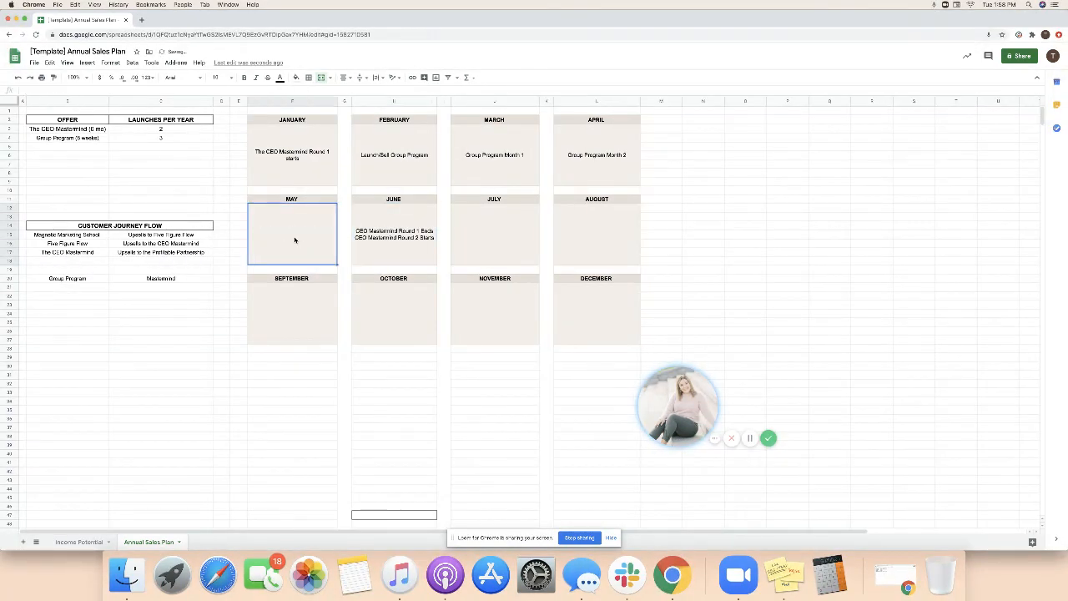
pyautogui.click(394, 235)
pyautogui.press('Delete')
pyautogui.click(292, 154)
pyautogui.press('Delete')
# Clear the Group Program entries from the March, February and April boxes of the calendar.
pyautogui.click(388, 153)
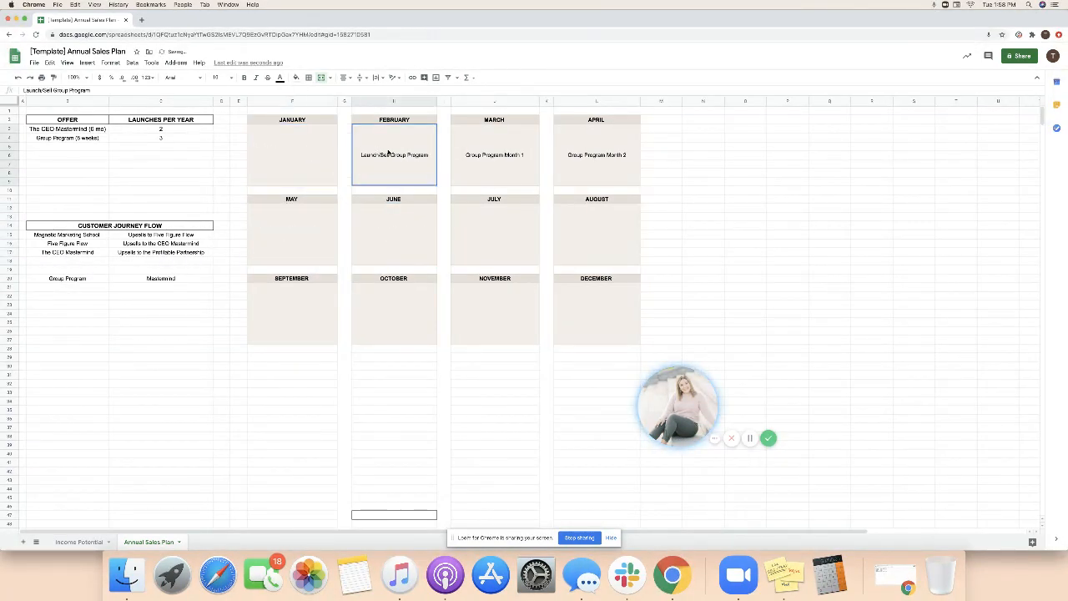
pyautogui.click(472, 153)
pyautogui.press('Delete')
pyautogui.click(425, 162)
pyautogui.press('Delete')
pyautogui.click(616, 156)
pyautogui.press('Delete')
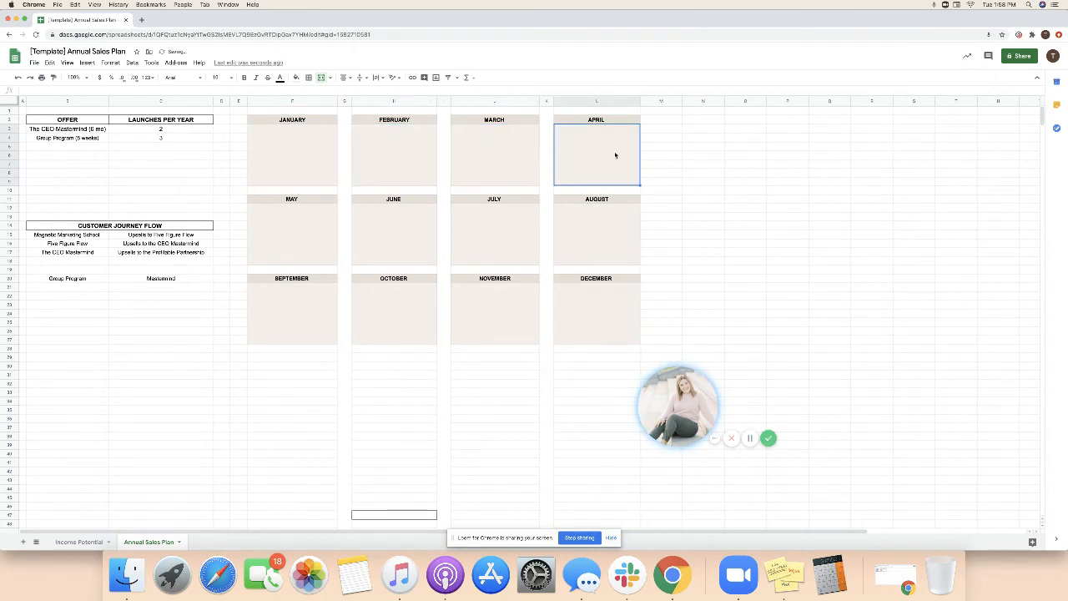
# Delete the "Group Program" and "Mastermind" example entries in the row below the customer journey flow table.
pyautogui.moveTo(161, 278); pyautogui.dragTo(78, 278)
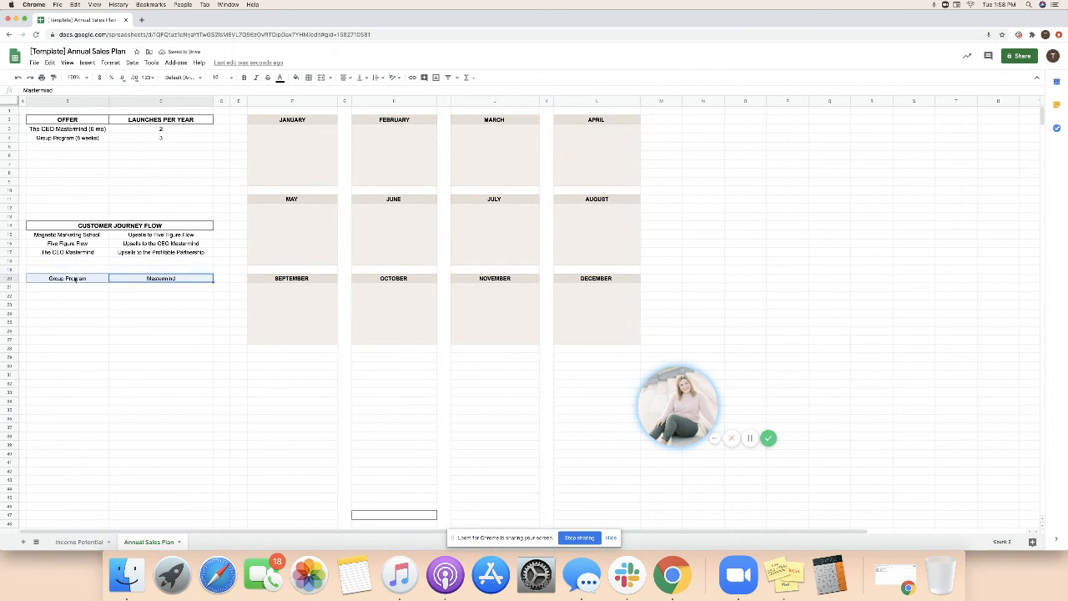
pyautogui.press('Delete')
# Select the Group Program offer with its launches per year, including the empty row beneath it.
pyautogui.moveTo(50, 138); pyautogui.dragTo(167, 147)
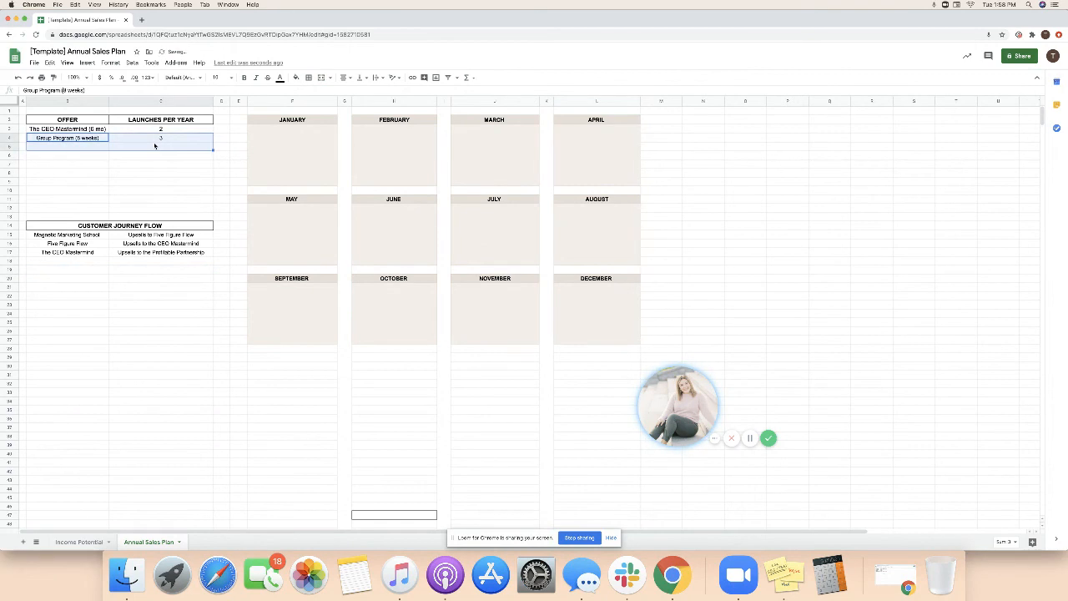